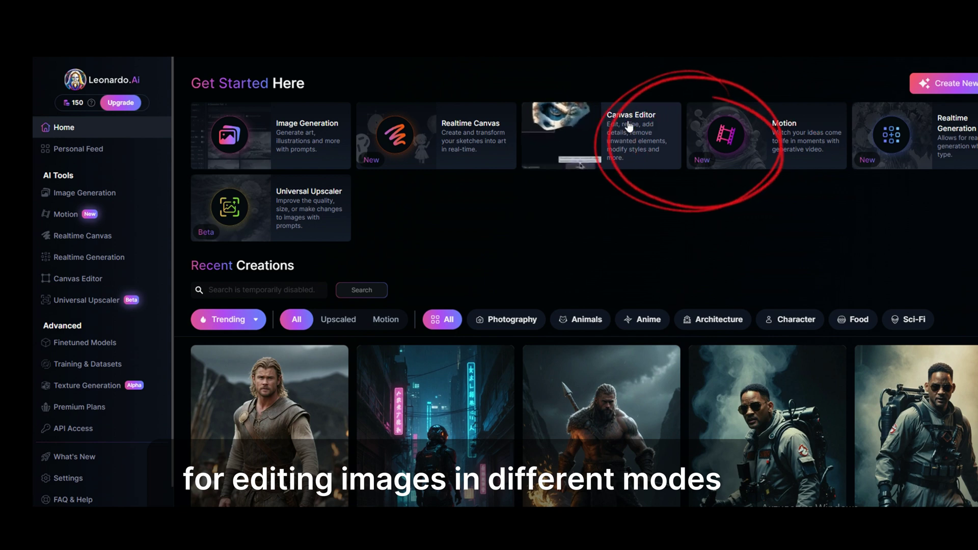
# - Enter and leave the Canvas Editor twice, then show the Personal Feed of your generations
pyautogui.click(586, 133)
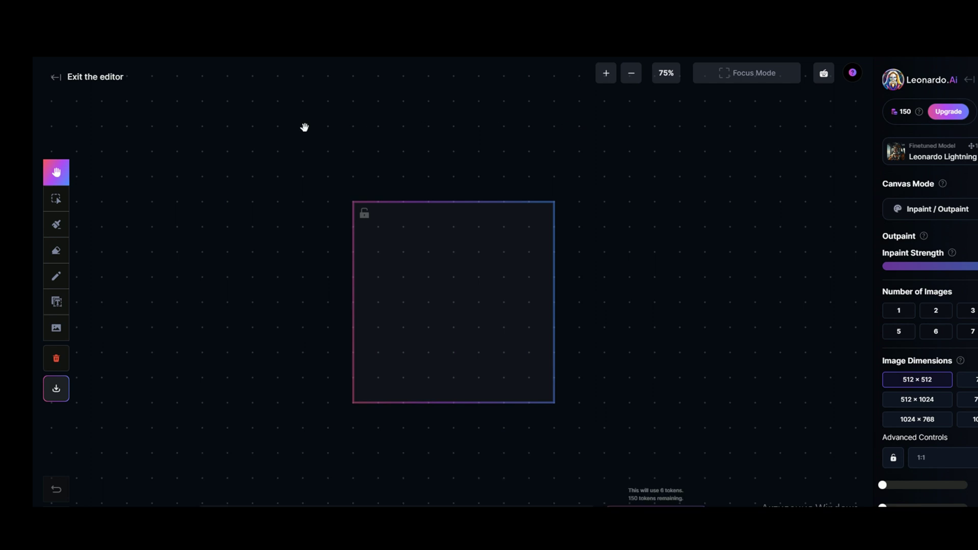
pyautogui.click(54, 81)
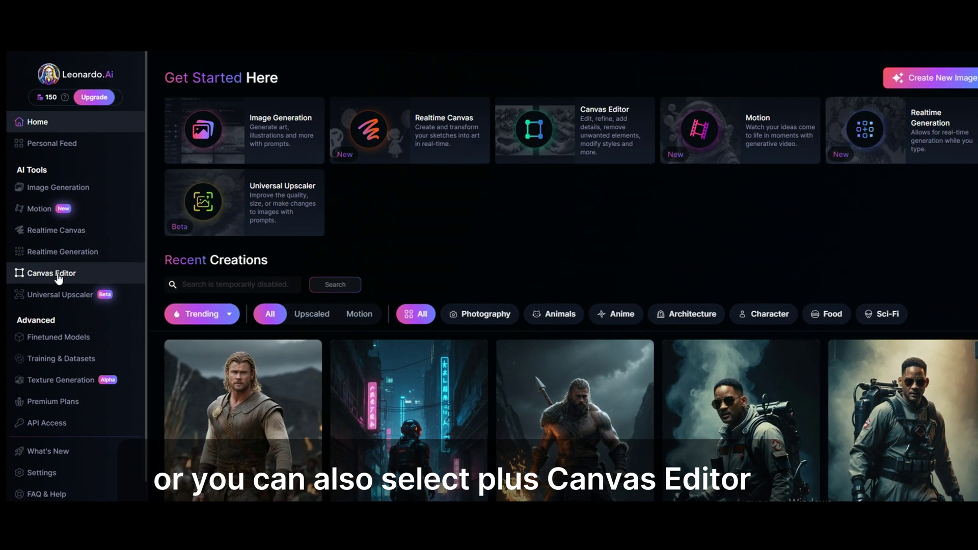
pyautogui.click(61, 275)
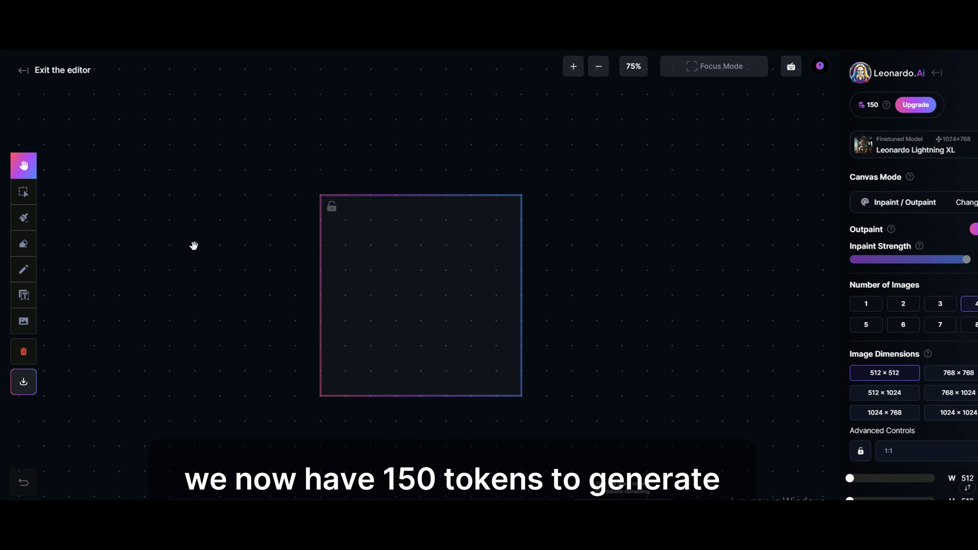
pyautogui.click(23, 71)
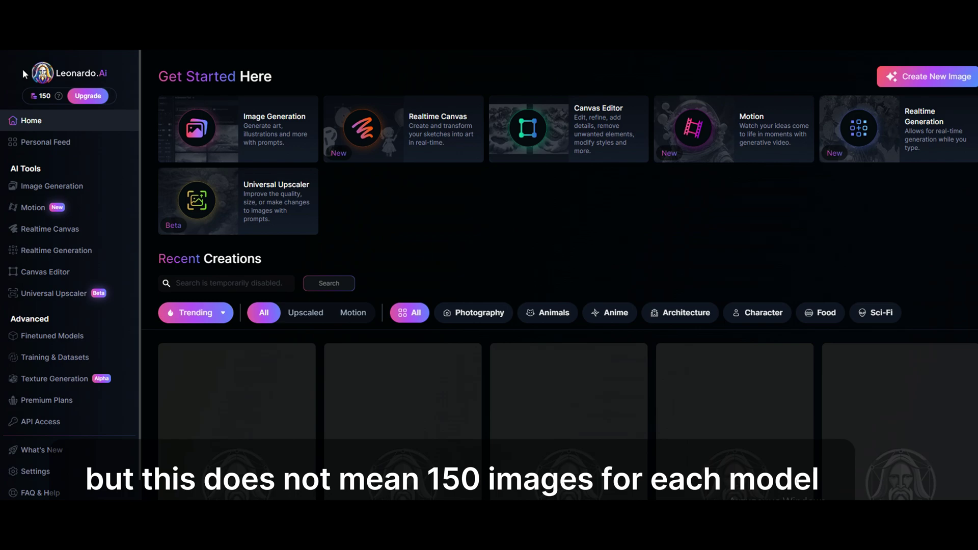
pyautogui.click(32, 79)
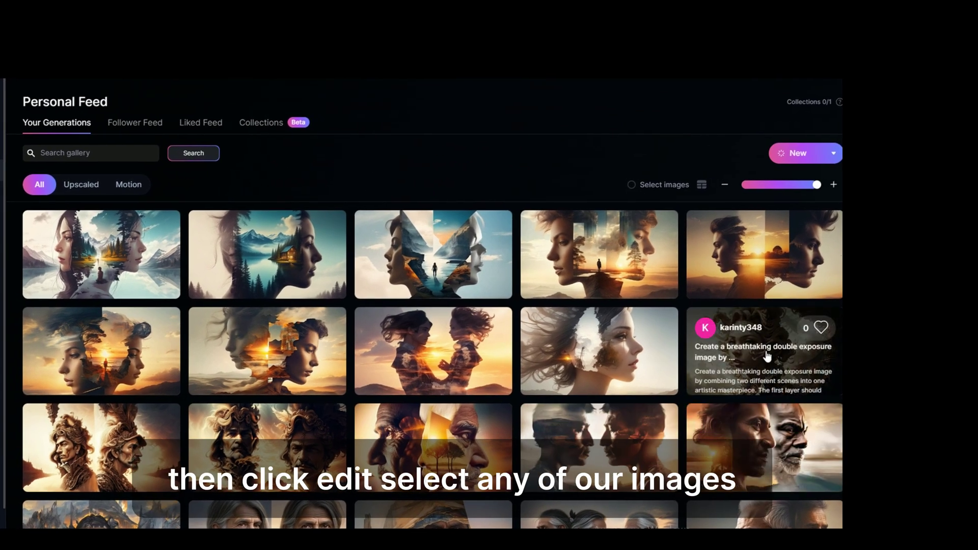
# - Open one of your generated portraits and choose Edit in canvas from its more-actions menu
pyautogui.click(746, 351)
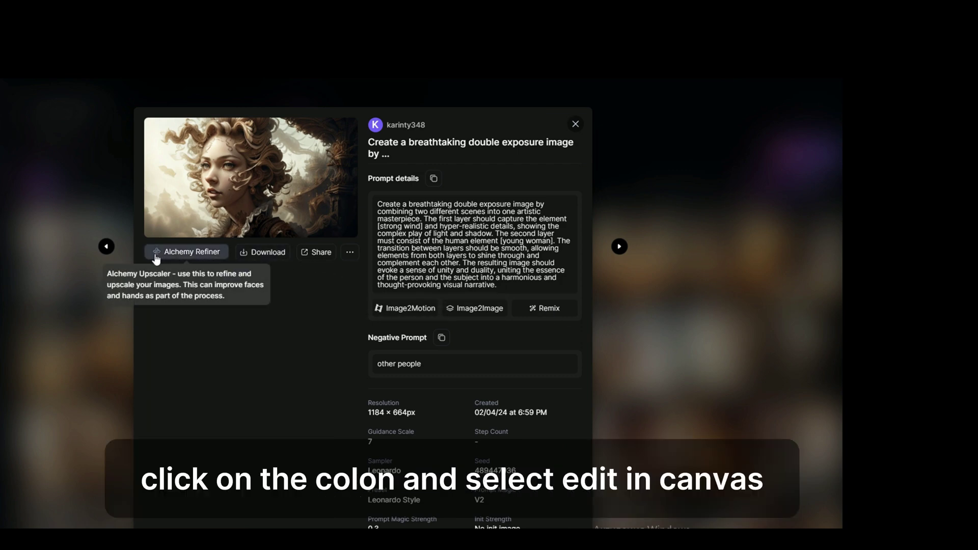
pyautogui.click(350, 253)
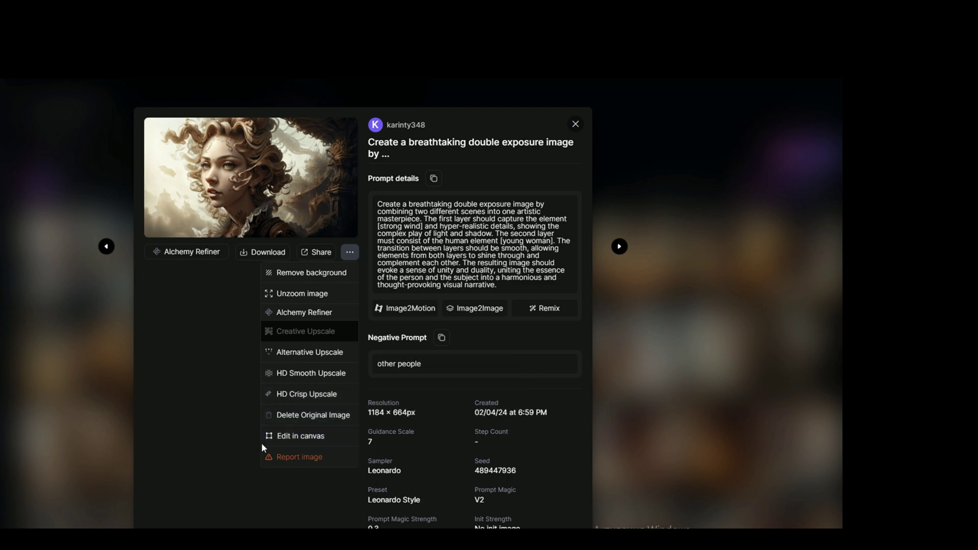
pyautogui.click(301, 441)
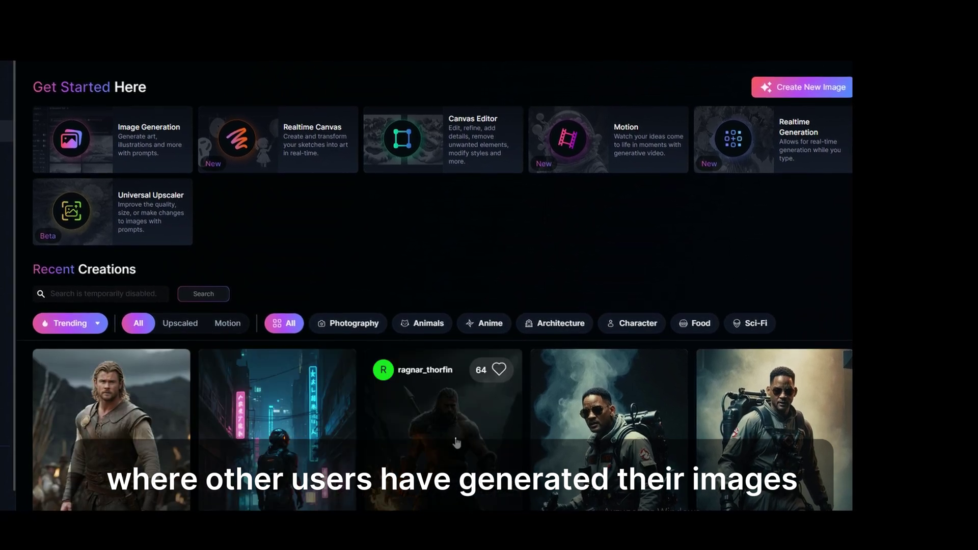
# - Open the ghostbusters image in the canvas editor and zoom out two steps
pyautogui.click(767, 422)
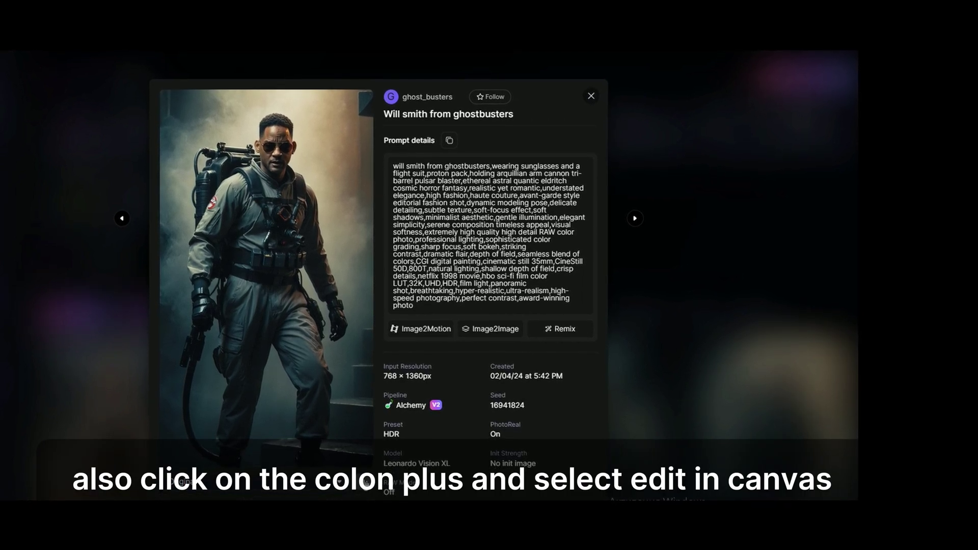
pyautogui.click(365, 482)
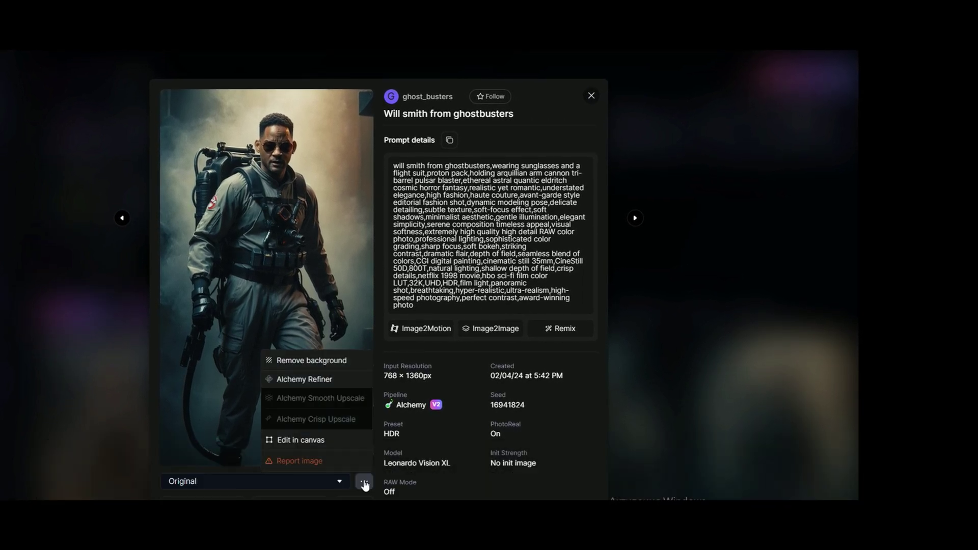
pyautogui.click(297, 441)
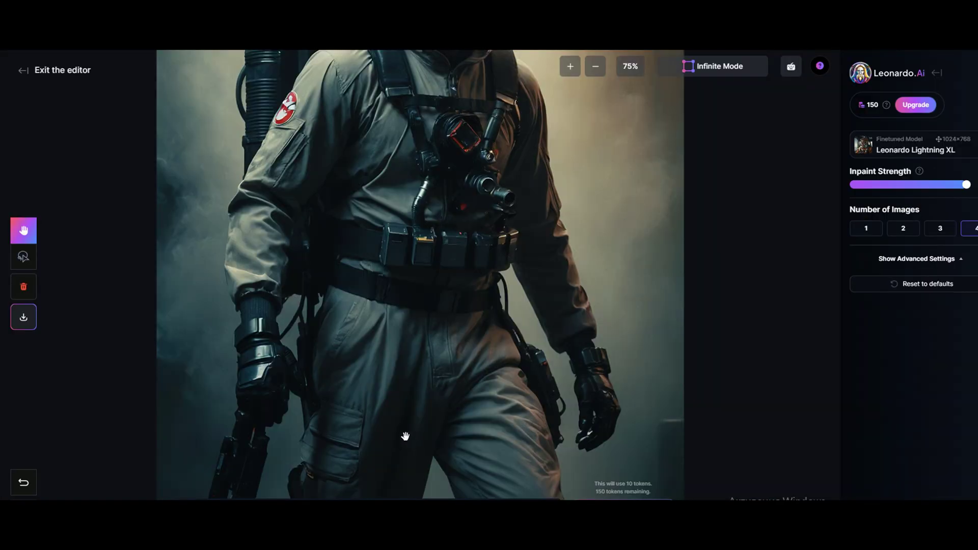
pyautogui.click(595, 66)
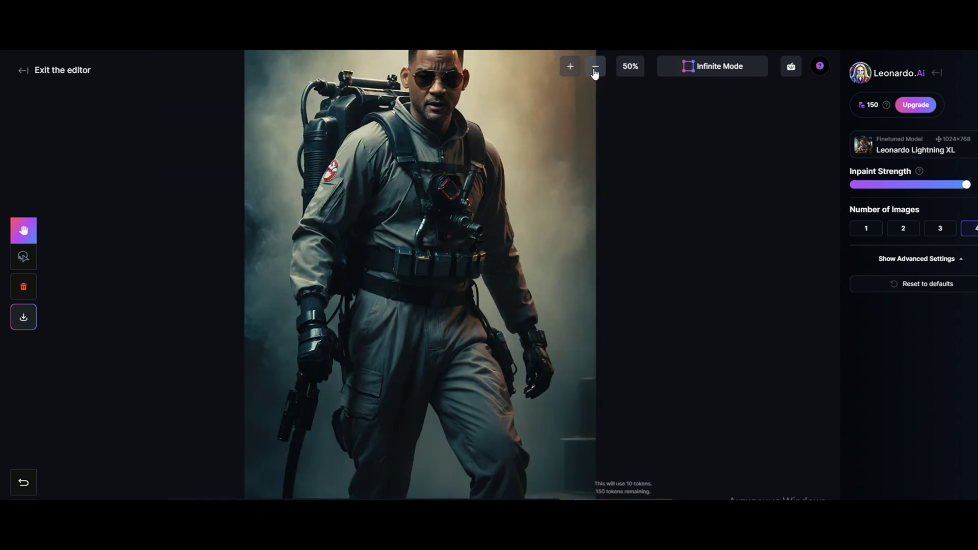
pyautogui.click(594, 67)
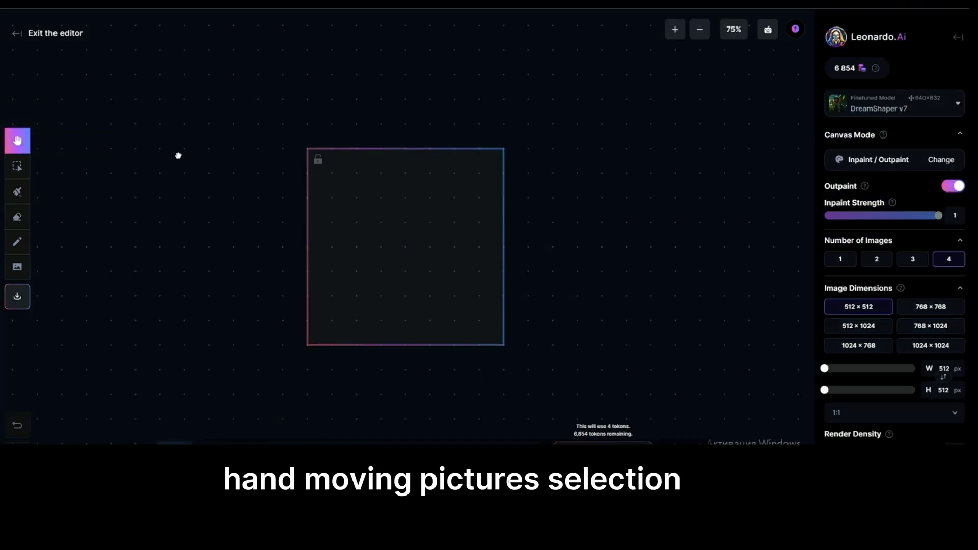
# - Pan the canvas, then move the generation frame up and to the right
pyautogui.moveTo(177, 155)
pyautogui.mouseDown()
pyautogui.moveTo(205, 138)
pyautogui.moveTo(220, 168)
pyautogui.moveTo(218, 152)
pyautogui.moveTo(240, 155)
pyautogui.moveTo(199, 142)
pyautogui.moveTo(325, 236)
pyautogui.moveTo(218, 80)
pyautogui.moveTo(417, 177)
pyautogui.moveTo(194, 160)
pyautogui.moveTo(222, 194)
pyautogui.moveTo(218, 148)
pyautogui.moveTo(185, 162)
pyautogui.mouseUp()
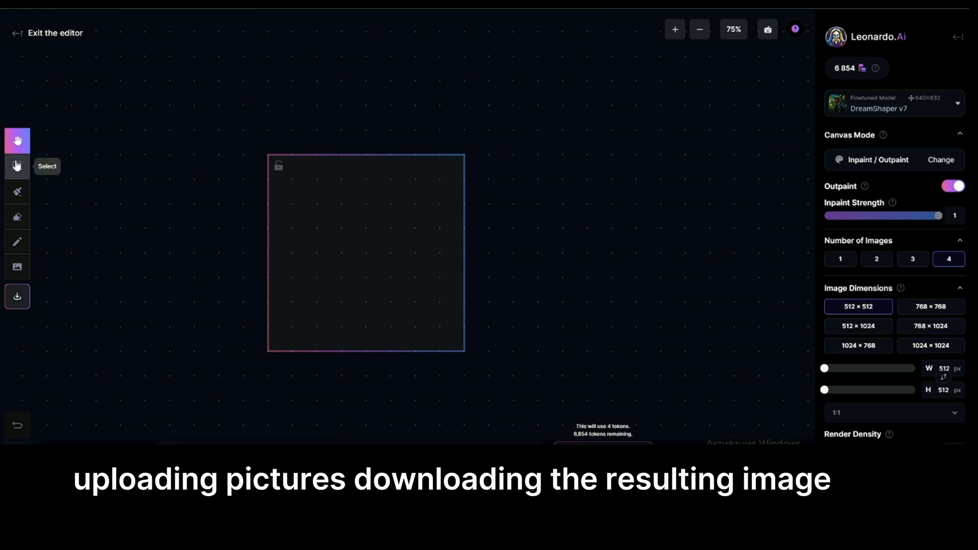
pyautogui.click(17, 168)
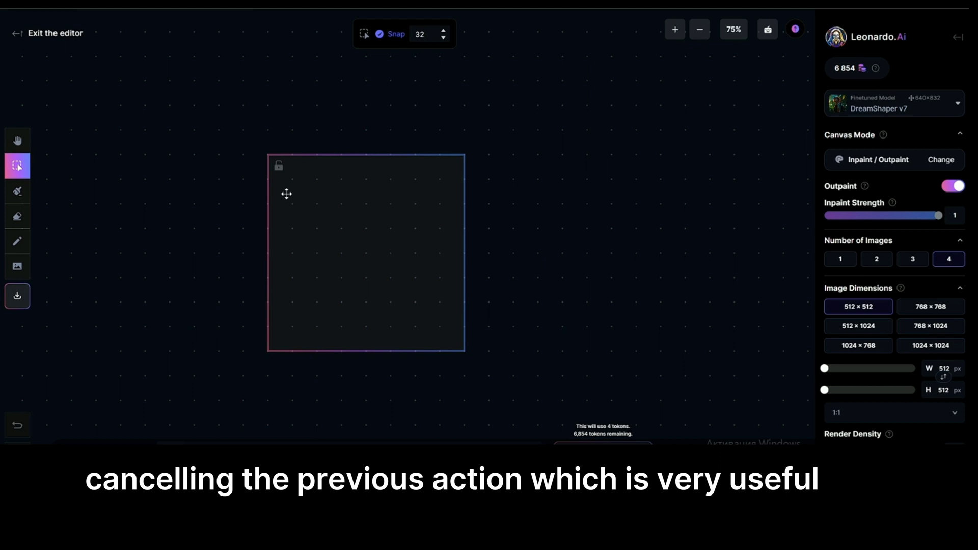
pyautogui.moveTo(284, 192); pyautogui.dragTo(400, 208)
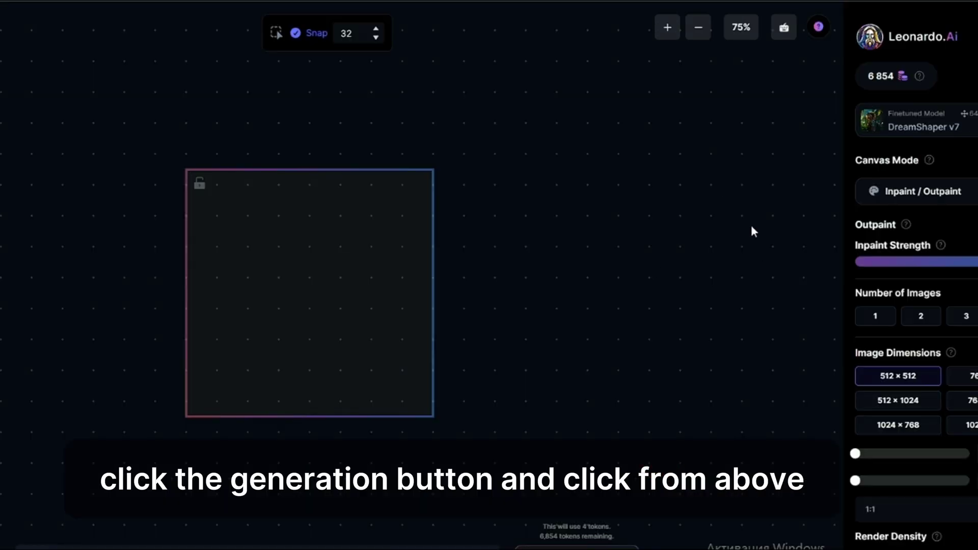
# - Zoom the work area in and out, ending at 50%
pyautogui.click(671, 30)
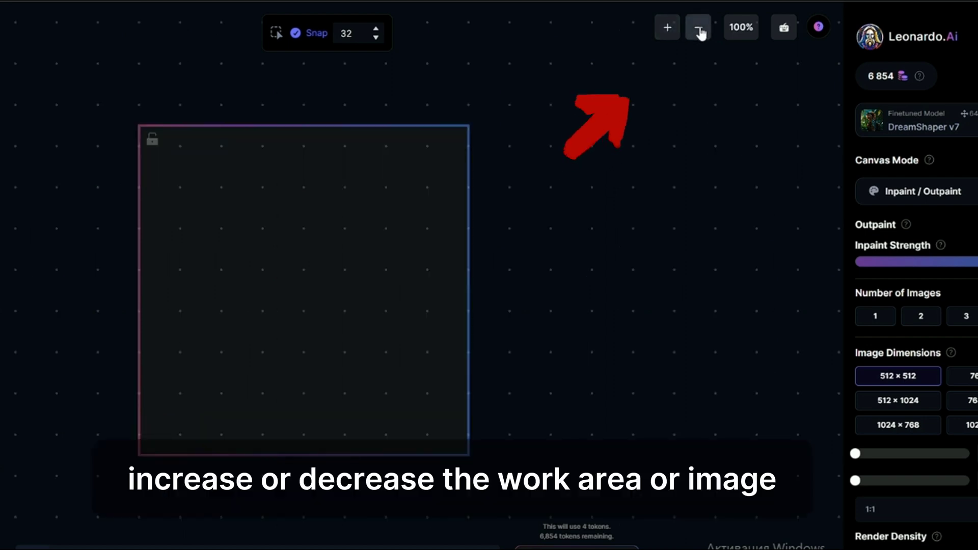
pyautogui.click(699, 31)
pyautogui.click(699, 31)
pyautogui.click(699, 30)
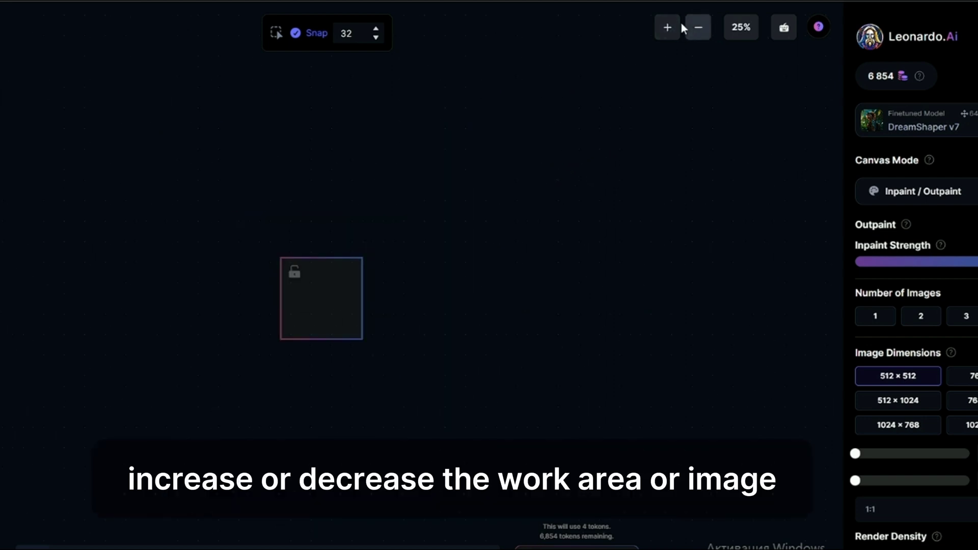
pyautogui.click(667, 28)
pyautogui.click(667, 27)
pyautogui.click(698, 28)
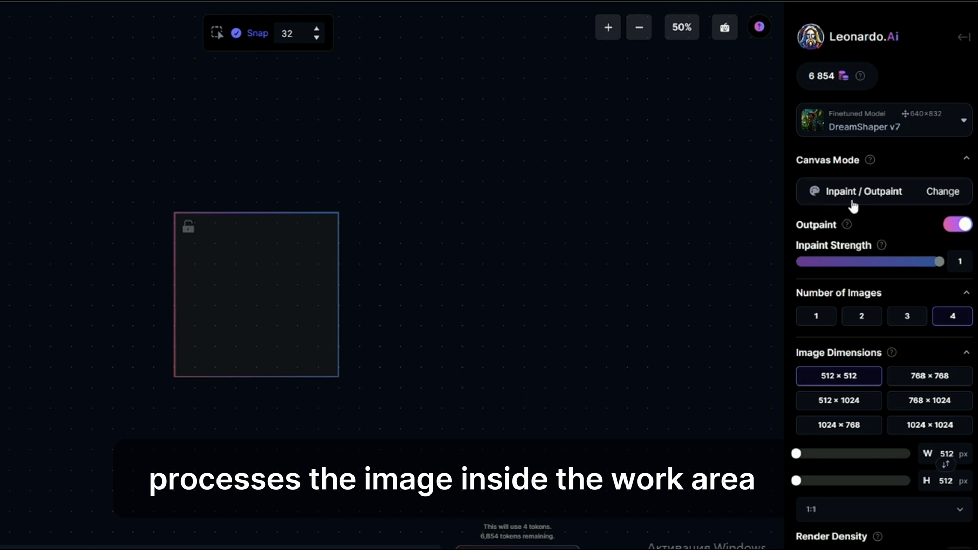
# - Switch Outpaint off, back on, and off again
pyautogui.click(964, 226)
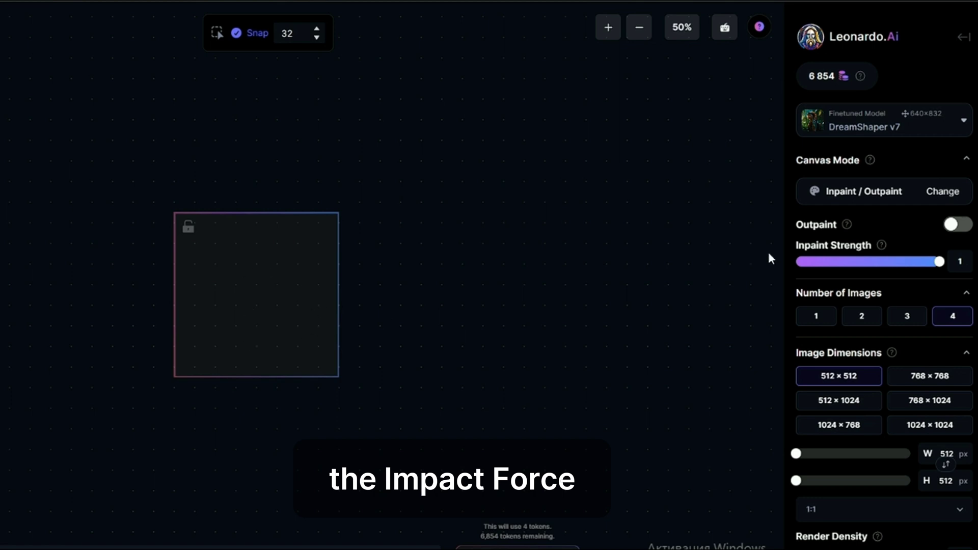
pyautogui.click(960, 227)
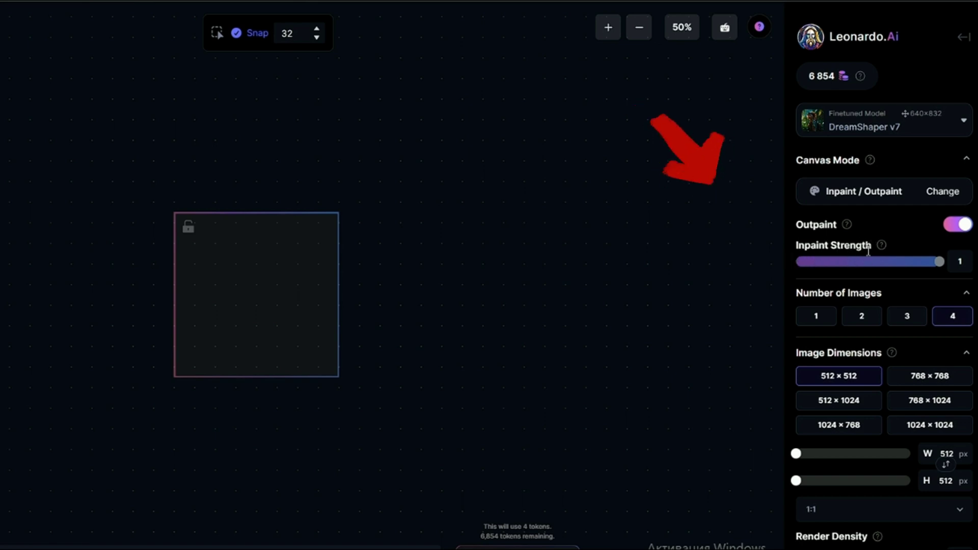
pyautogui.click(825, 225)
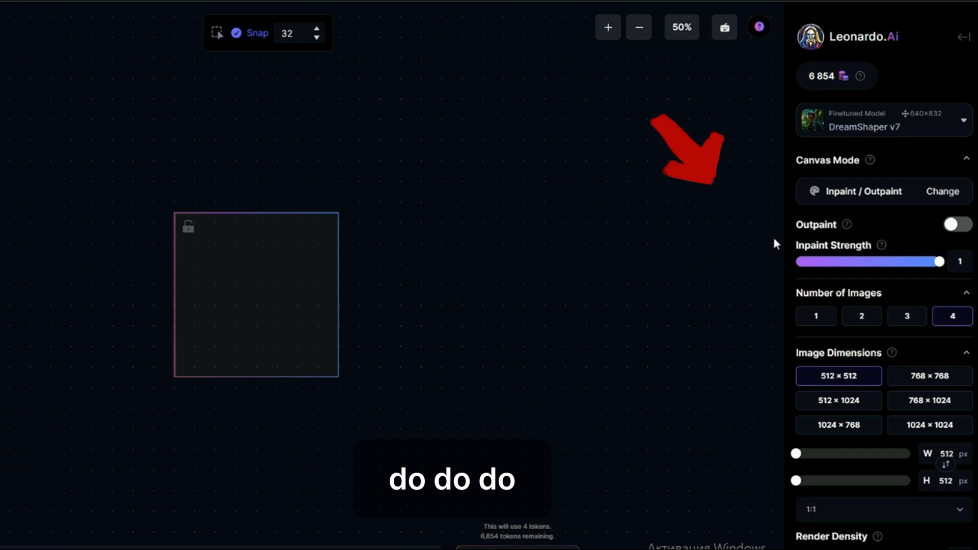
# - Lower Inpaint Strength to 0.65, then raise it back to 1
pyautogui.moveTo(939, 261); pyautogui.dragTo(835, 264)
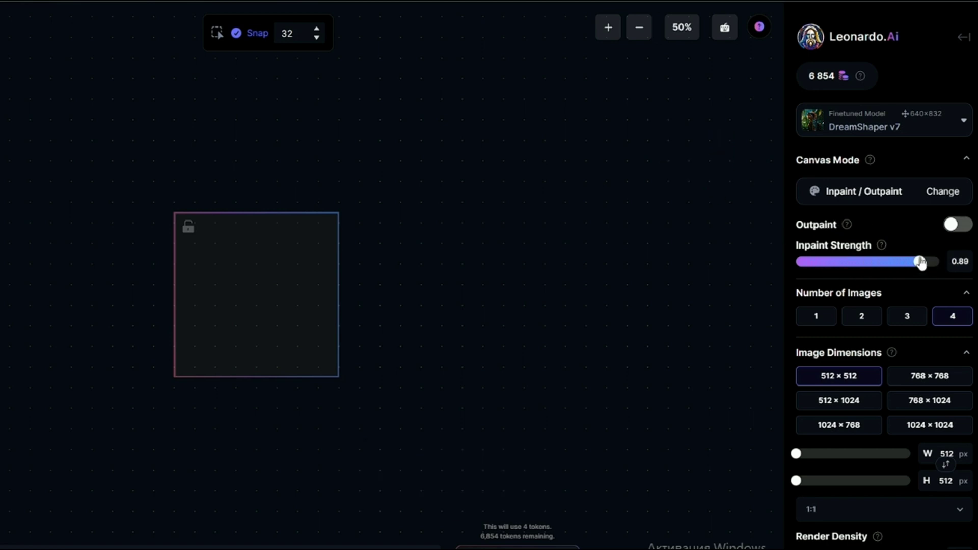
pyautogui.moveTo(921, 263); pyautogui.dragTo(895, 262)
pyautogui.moveTo(895, 263); pyautogui.dragTo(946, 269)
# - Try the dimension presets and move the frame down-right, settling on 1024 × 1024
pyautogui.click(941, 381)
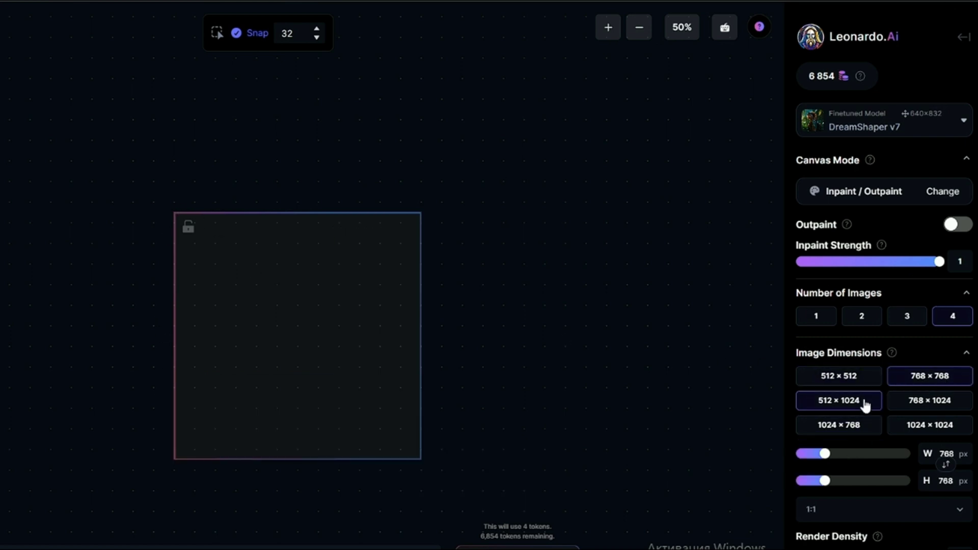
pyautogui.click(861, 406)
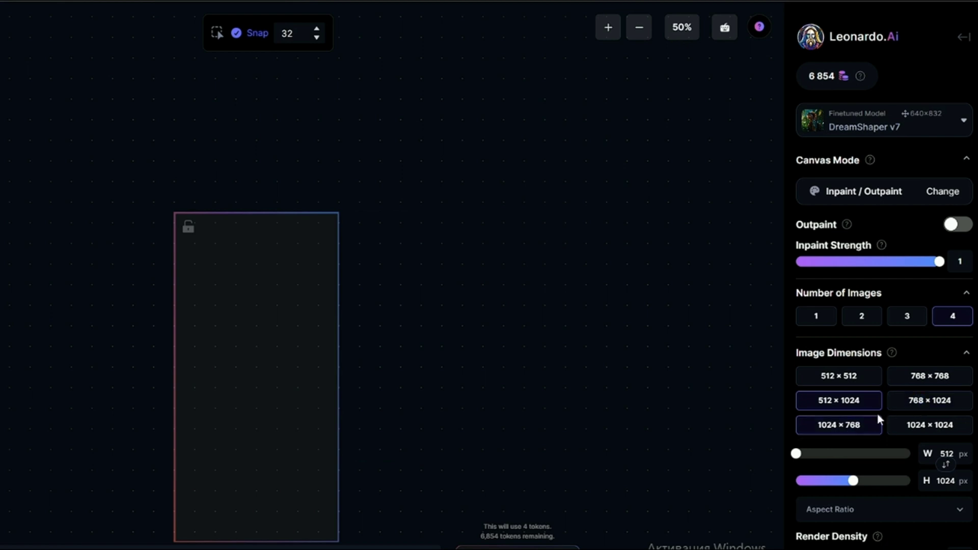
pyautogui.click(879, 418)
pyautogui.click(935, 427)
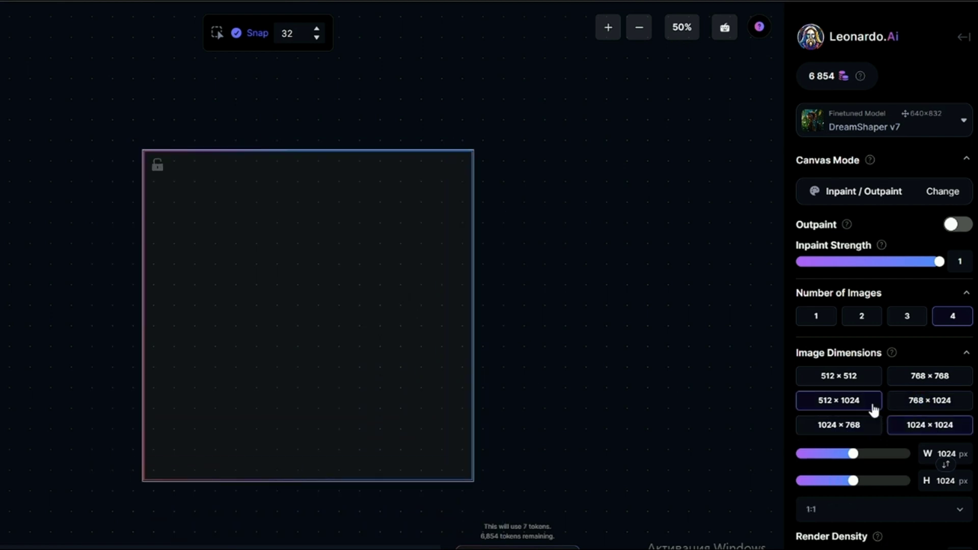
pyautogui.click(871, 379)
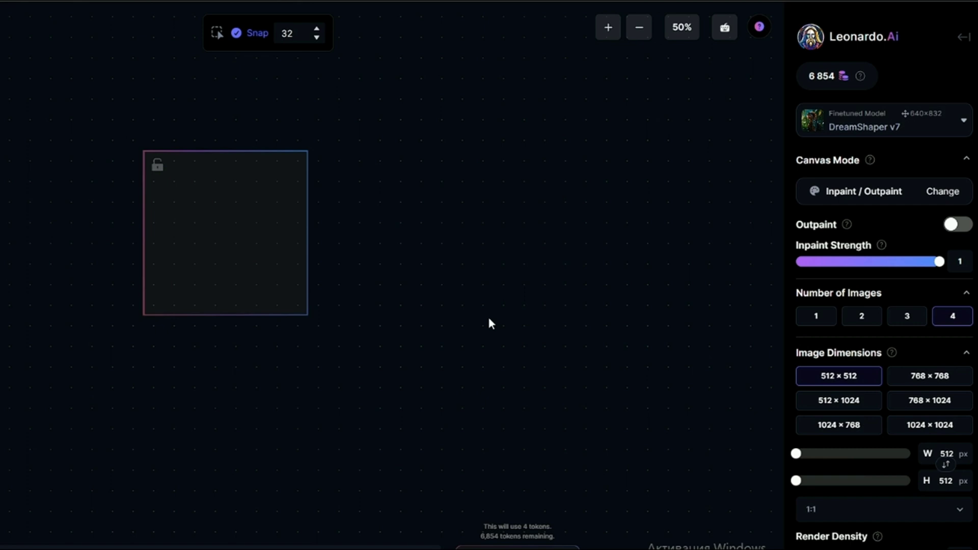
pyautogui.moveTo(279, 253); pyautogui.dragTo(313, 279)
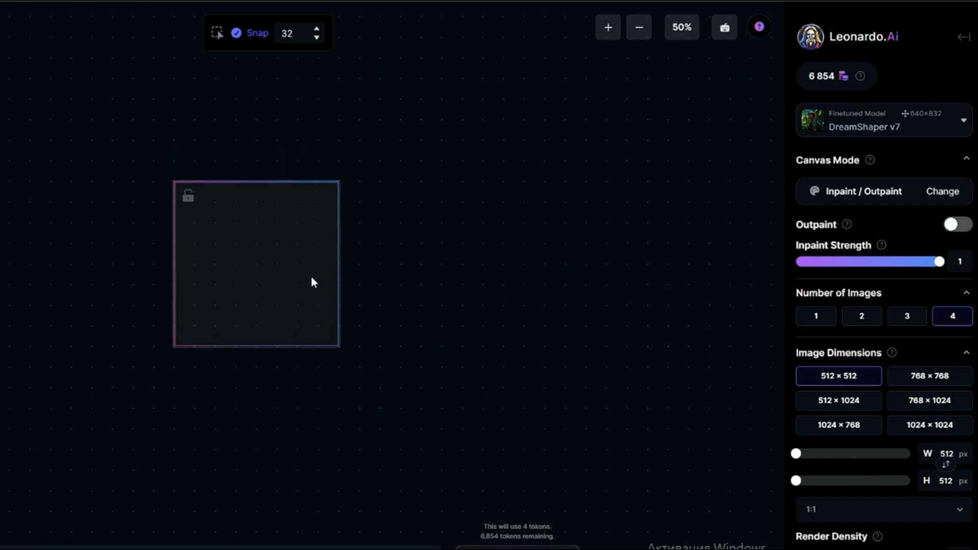
pyautogui.click(926, 427)
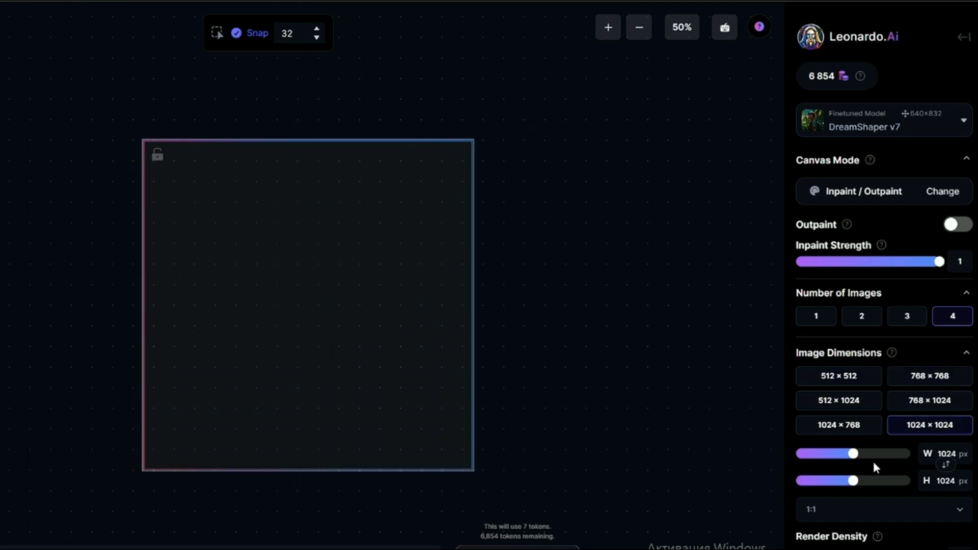
# - Check the aspect ratio choices and leave the ratio at 1:1
pyautogui.scroll(-2, 873, 461)
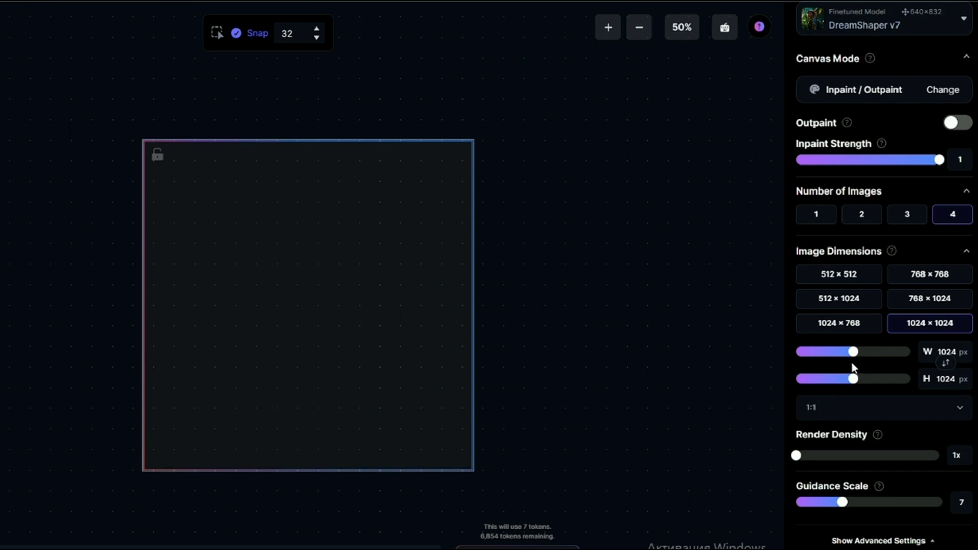
pyautogui.click(953, 409)
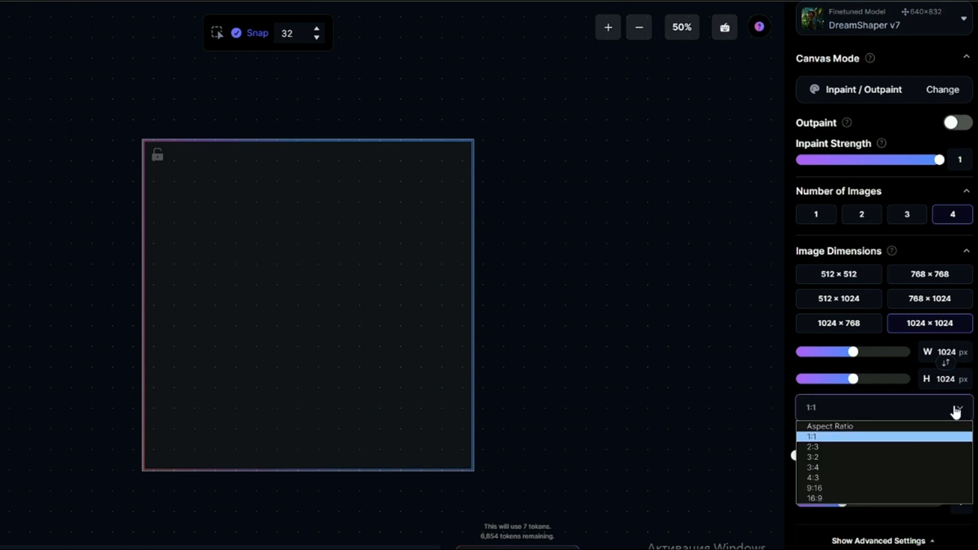
pyautogui.click(787, 348)
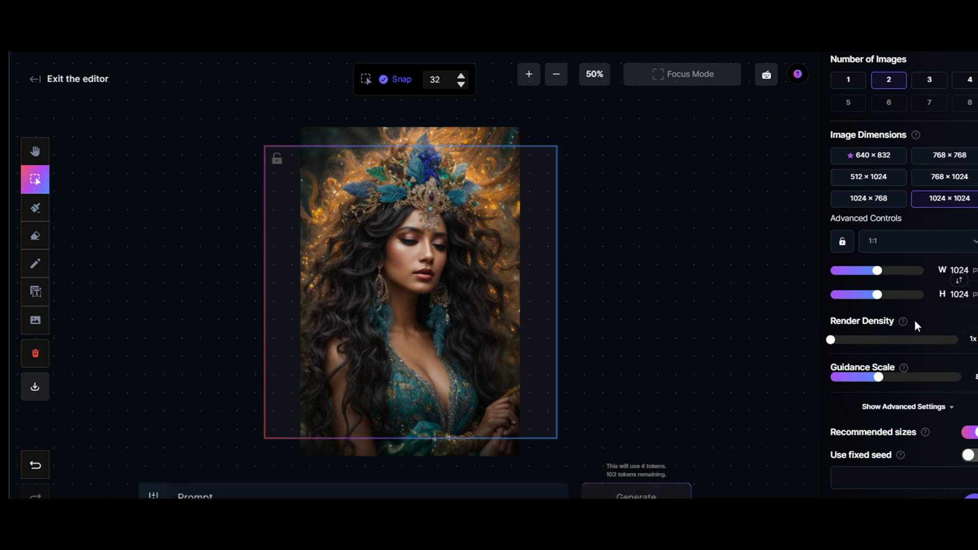
# - Narrow the generation frame's width toward 768 and move the frame right
pyautogui.scroll(2, 849, 415)
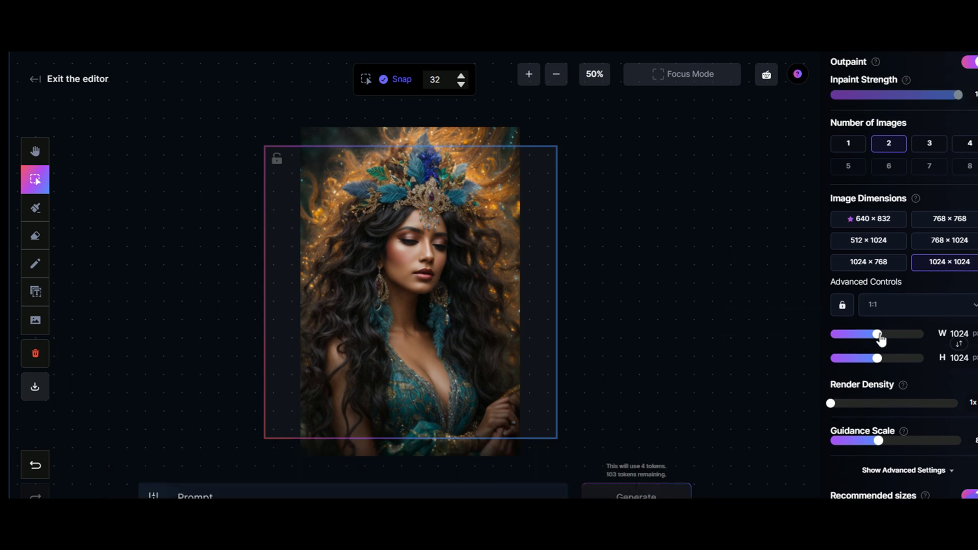
pyautogui.moveTo(879, 336); pyautogui.dragTo(863, 336)
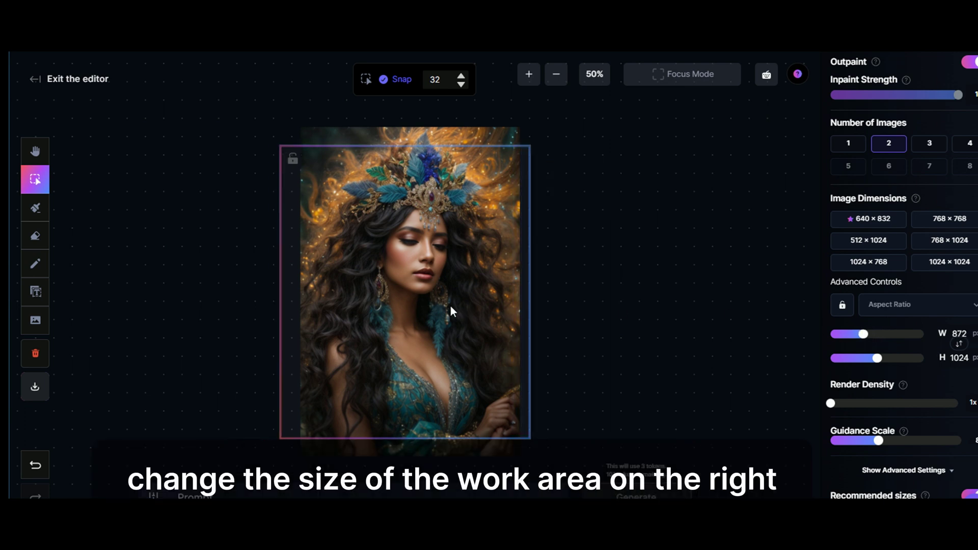
pyautogui.moveTo(451, 307); pyautogui.dragTo(471, 307)
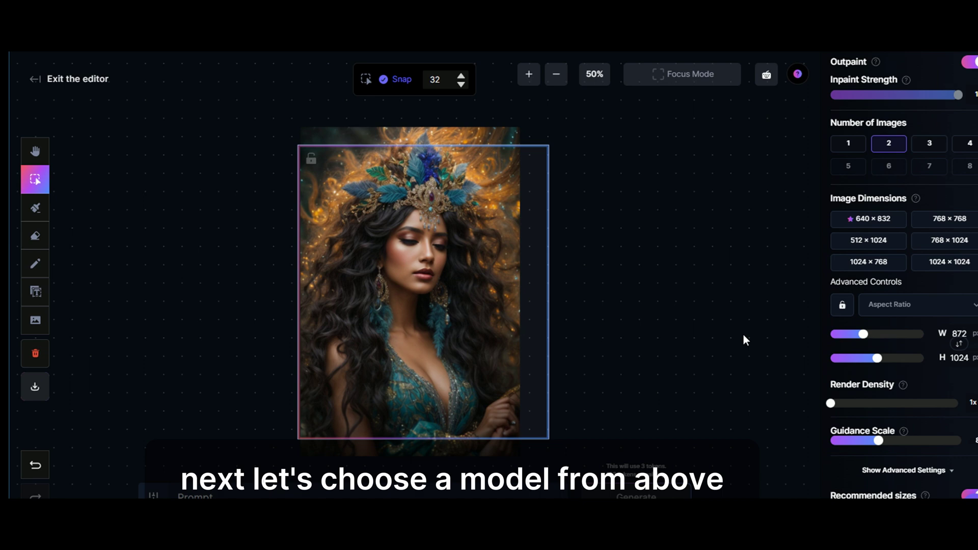
pyautogui.moveTo(869, 337)
pyautogui.mouseDown()
pyautogui.moveTo(836, 336)
pyautogui.moveTo(855, 337)
pyautogui.mouseUp()
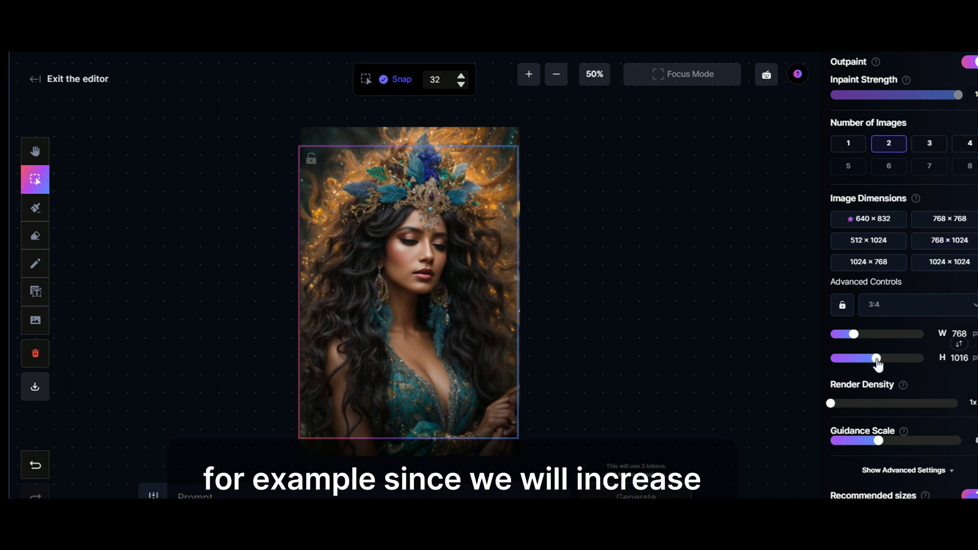
# - Set the frame height to 1144, align it with the image top, and push it past the right edge
pyautogui.moveTo(878, 360); pyautogui.dragTo(887, 363)
pyautogui.moveTo(469, 278); pyautogui.dragTo(469, 259)
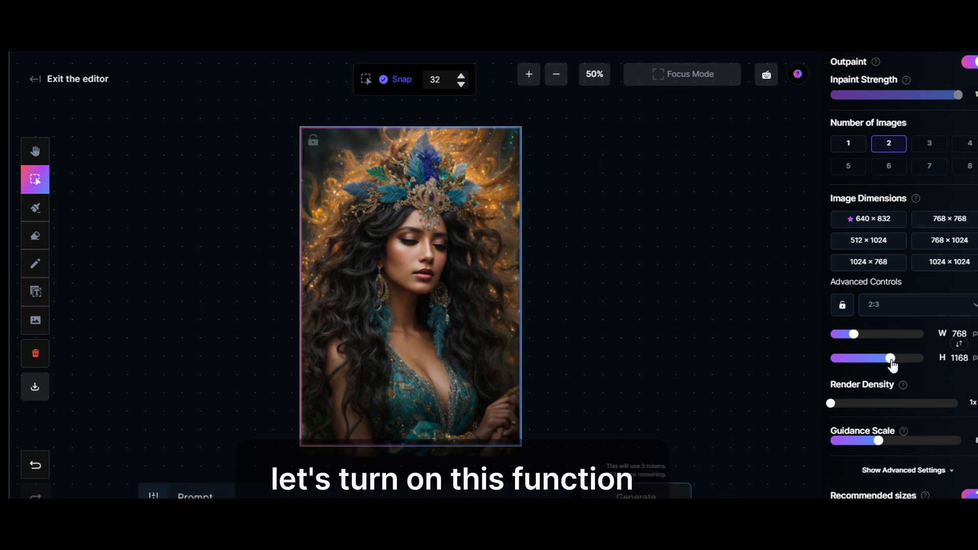
pyautogui.moveTo(886, 360)
pyautogui.mouseDown()
pyautogui.moveTo(897, 359)
pyautogui.moveTo(889, 362)
pyautogui.mouseUp()
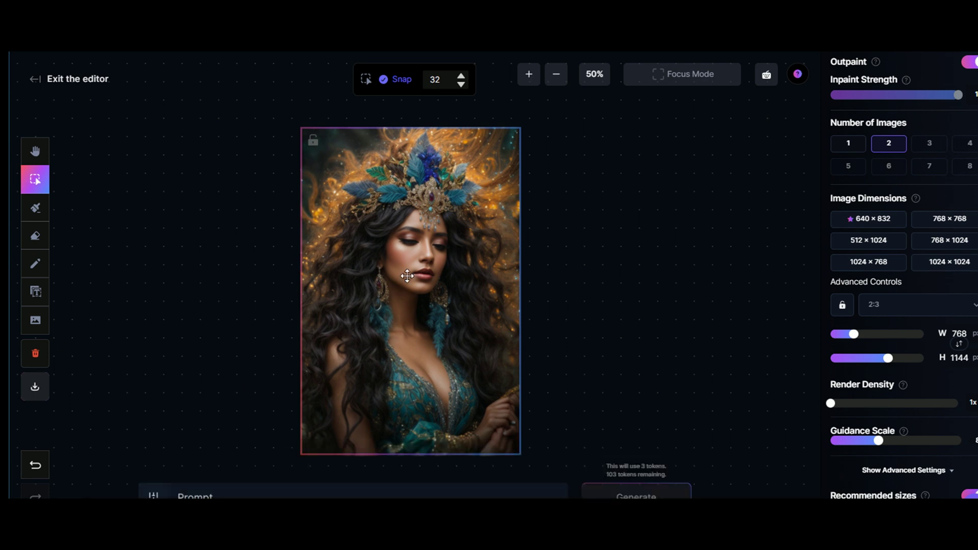
pyautogui.moveTo(417, 275); pyautogui.dragTo(485, 275)
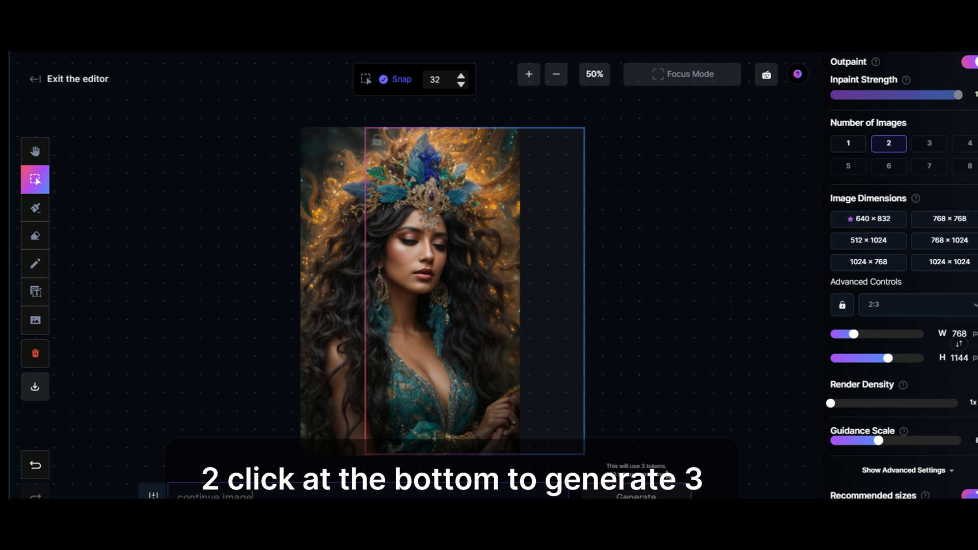
# - Generate the right-side extension with Leonardo Diffusion XL as the model
pyautogui.click(637, 495)
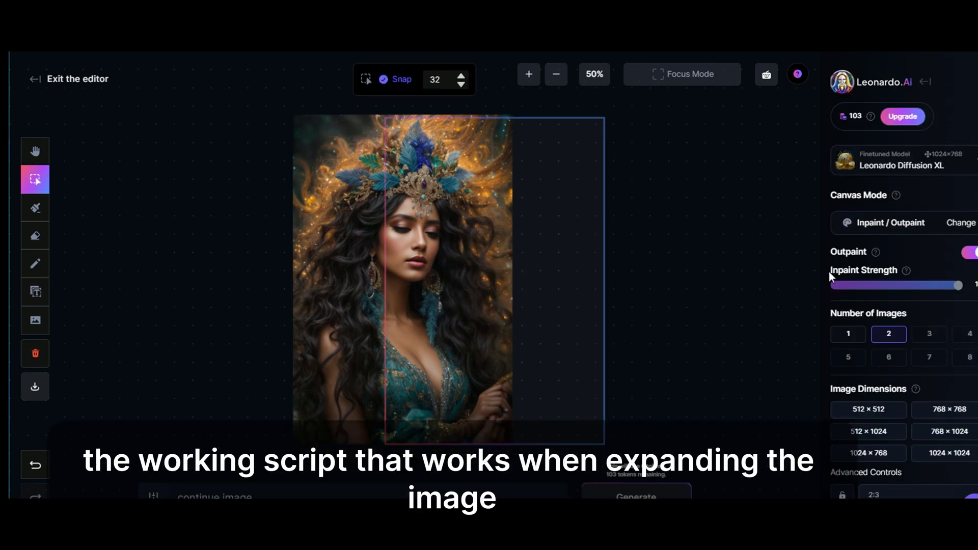
pyautogui.click(974, 163)
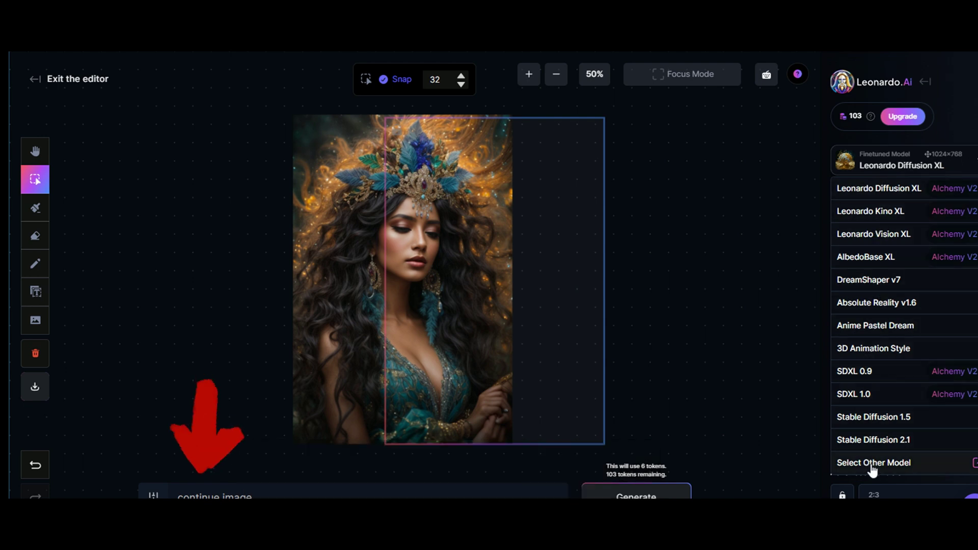
pyautogui.click(866, 191)
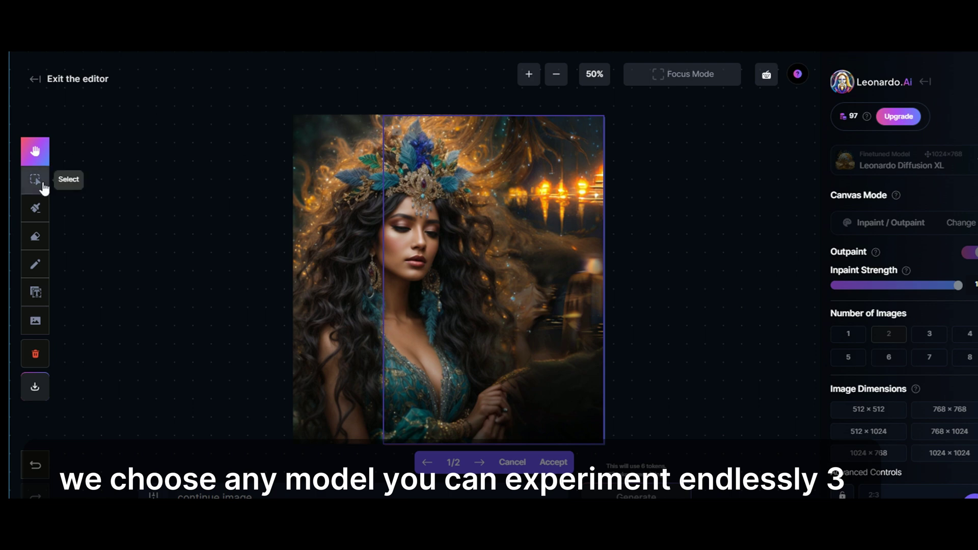
# - Compare the two outpaint results and accept the lantern-over-water version (1/2)
pyautogui.click(35, 179)
pyautogui.press('h')
pyautogui.moveTo(494, 272)
pyautogui.mouseDown()
pyautogui.moveTo(476, 270)
pyautogui.moveTo(500, 270)
pyautogui.mouseUp()
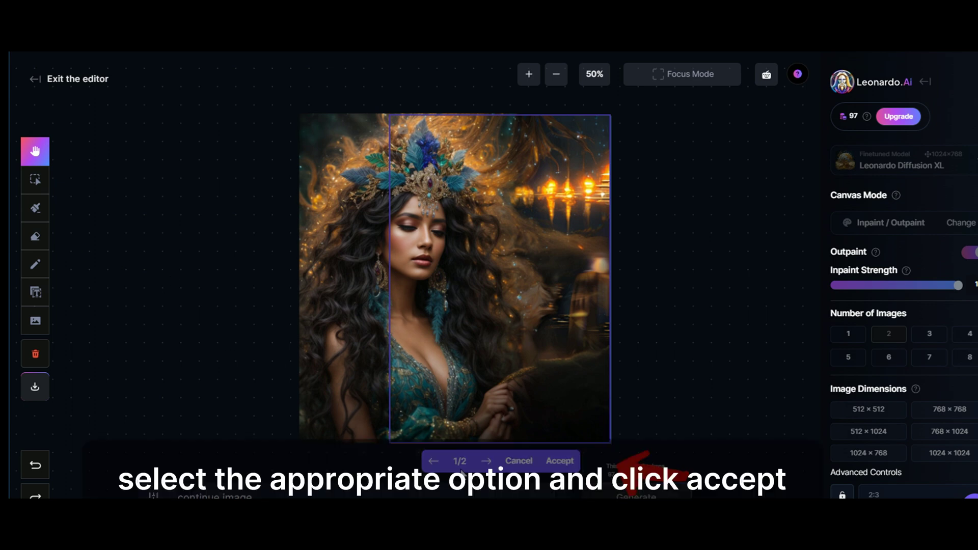
pyautogui.click(487, 462)
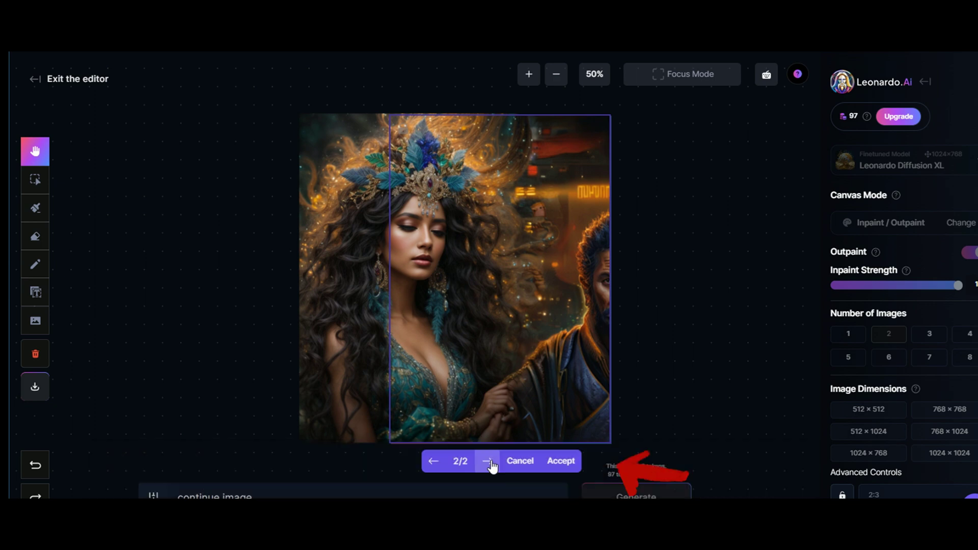
pyautogui.click(487, 462)
pyautogui.click(491, 462)
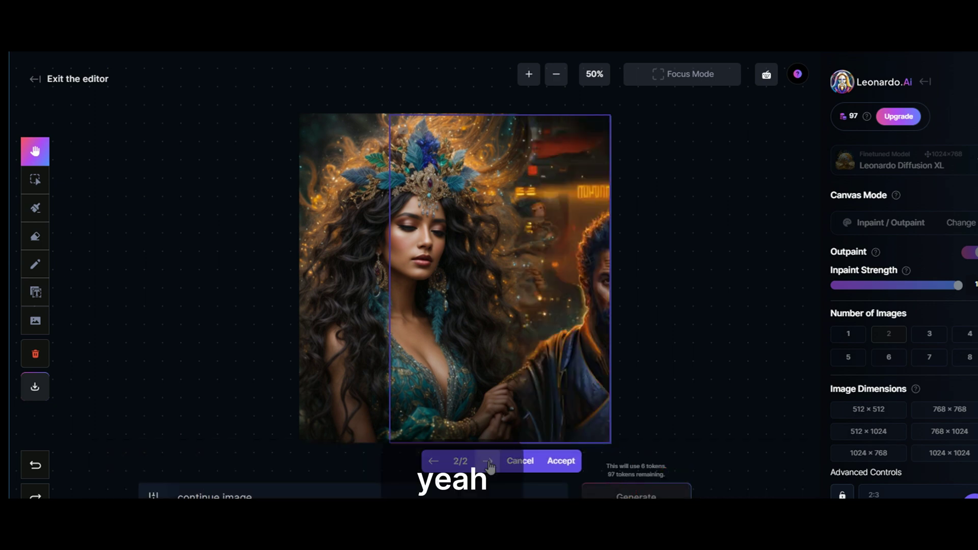
pyautogui.click(490, 463)
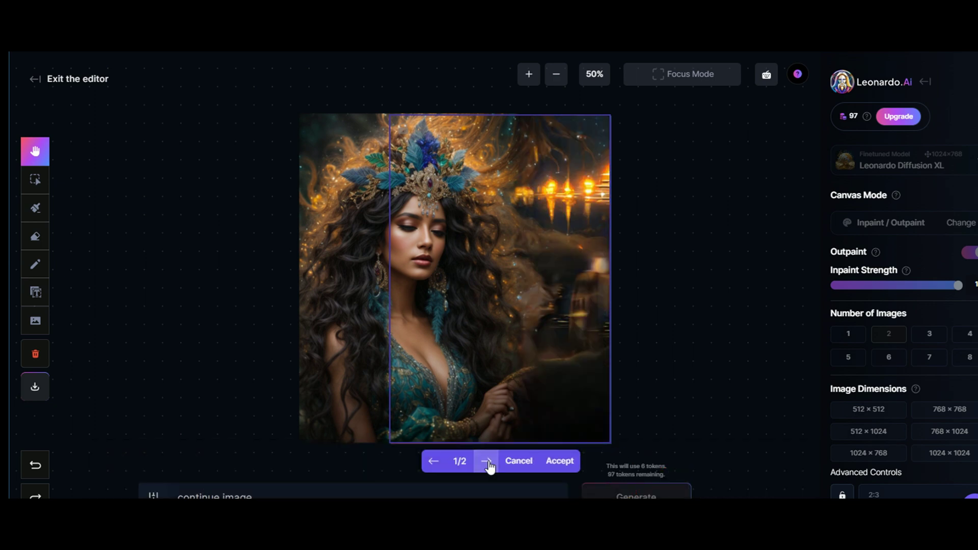
pyautogui.click(559, 464)
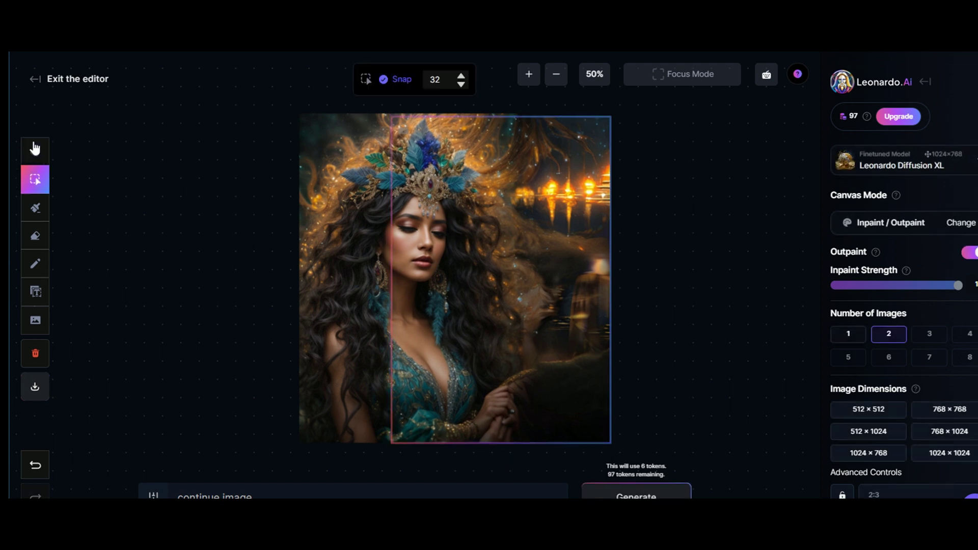
# - Move the frame past the portrait's left edge and generate the left extension
pyautogui.moveTo(484, 256); pyautogui.dragTo(319, 251)
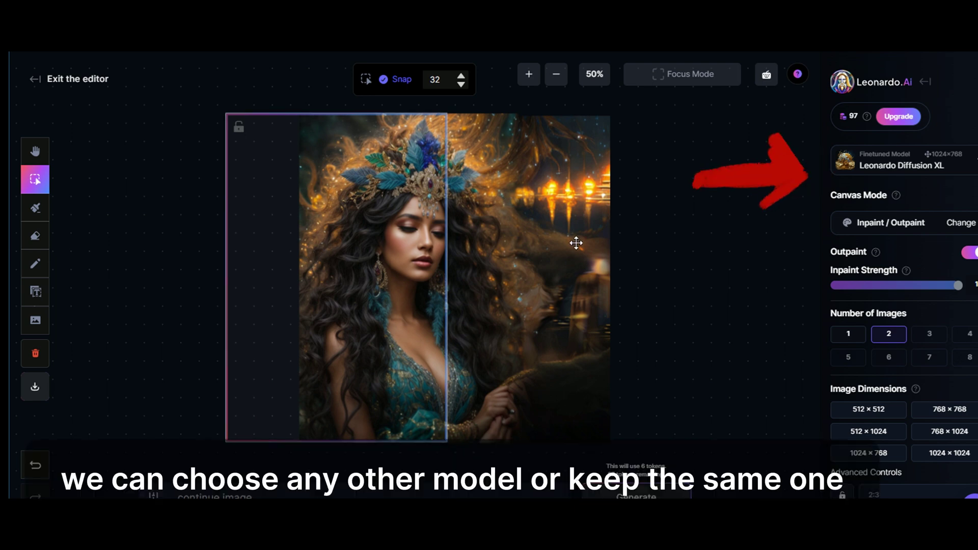
pyautogui.moveTo(371, 280); pyautogui.dragTo(351, 283)
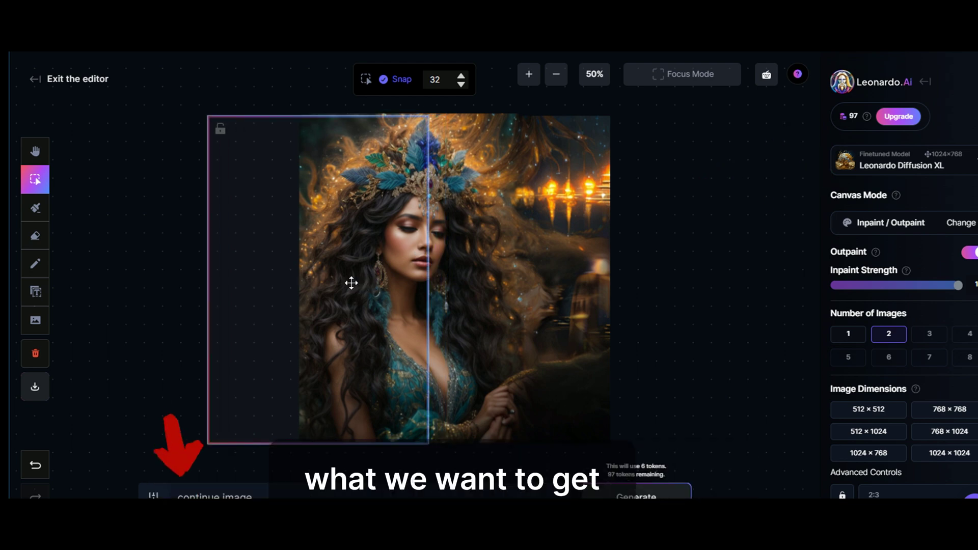
pyautogui.click(634, 495)
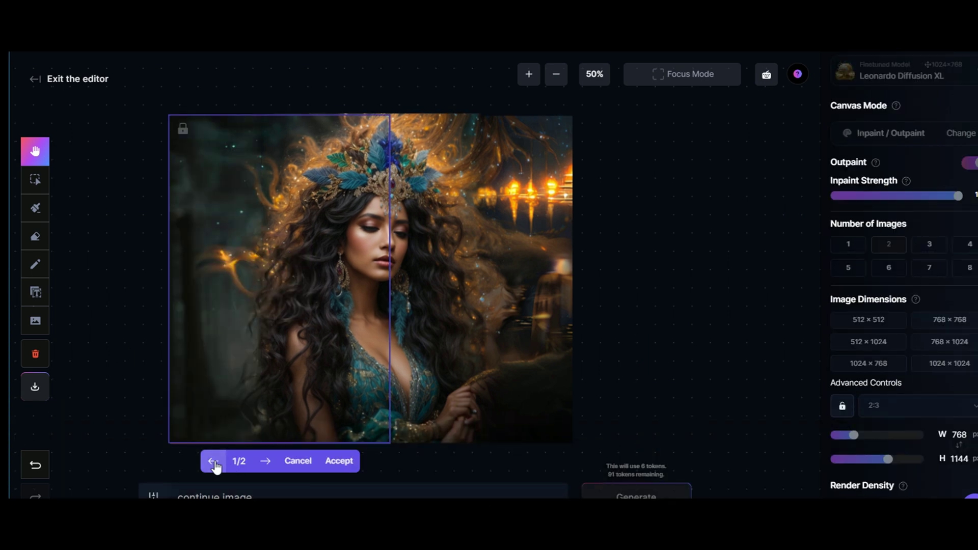
# - Compare both left-side variants and accept the first, misty golden-wisp one
pyautogui.click(265, 461)
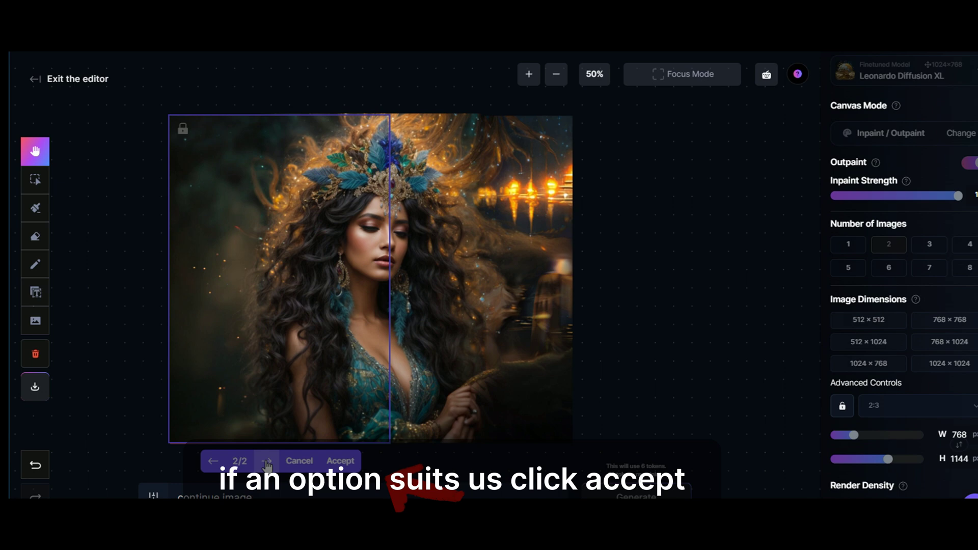
pyautogui.click(213, 463)
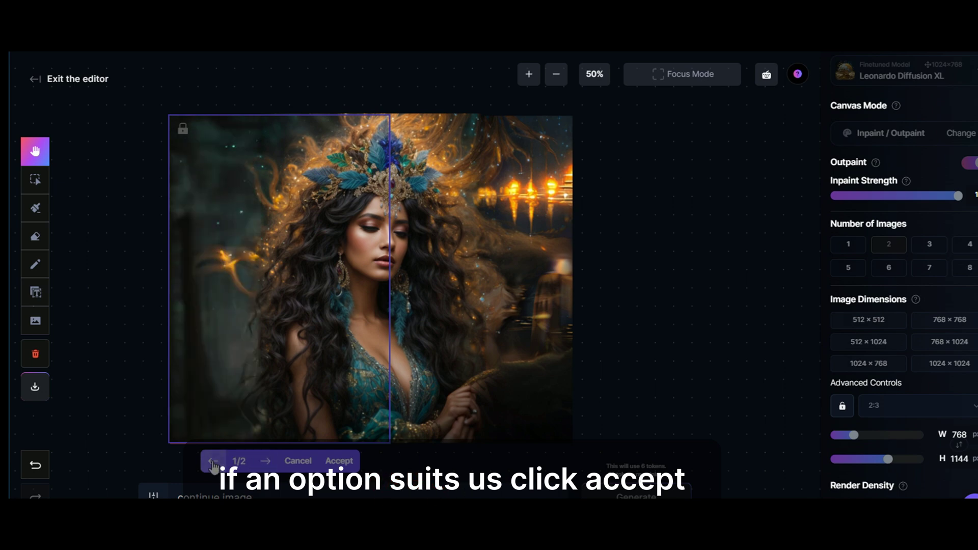
pyautogui.click(339, 463)
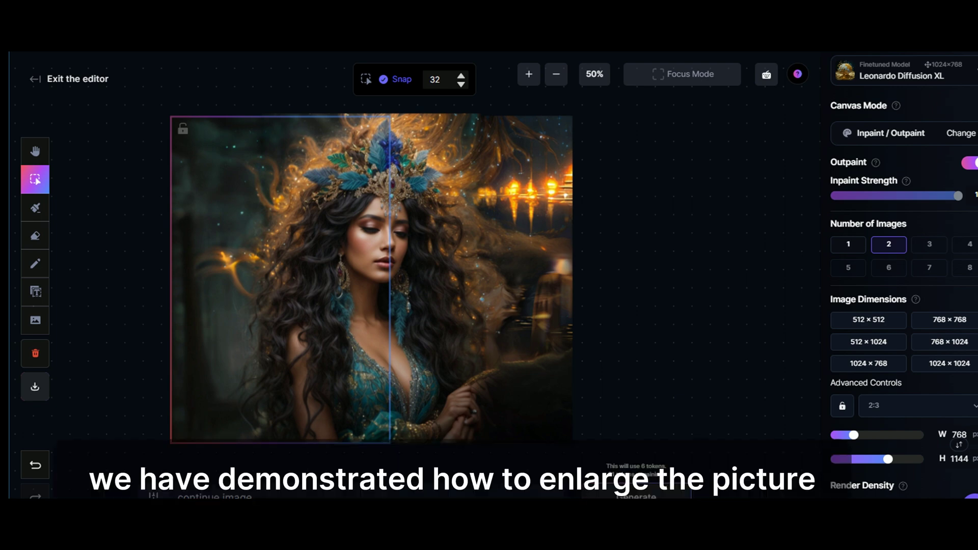
# - Download the portrait, now extended on both sides, as artwork
pyautogui.click(34, 152)
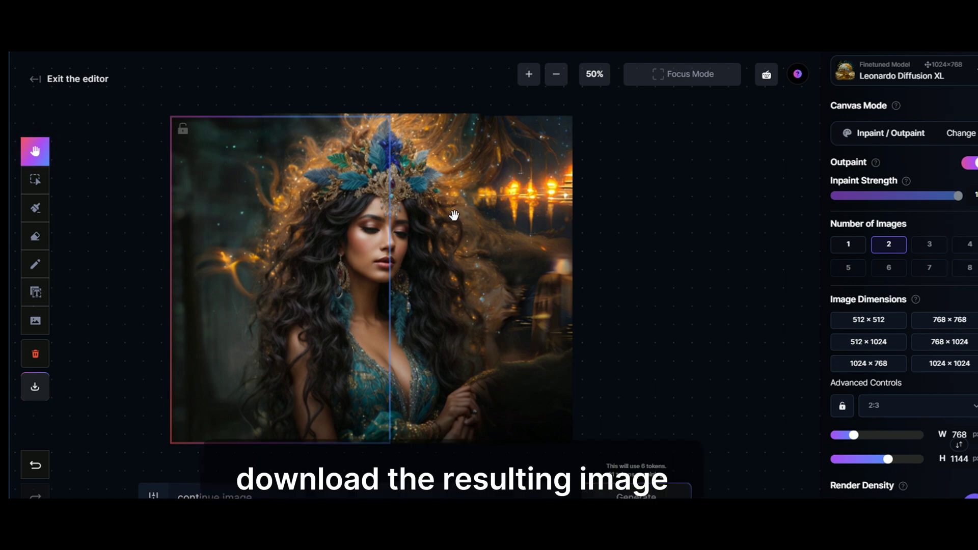
pyautogui.moveTo(465, 223)
pyautogui.mouseDown()
pyautogui.moveTo(509, 227)
pyautogui.moveTo(475, 224)
pyautogui.mouseUp()
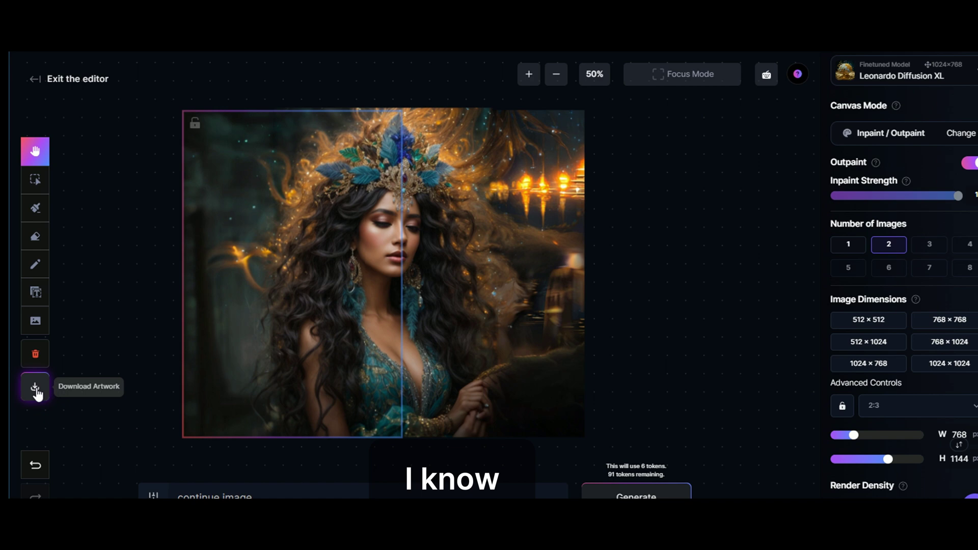
pyautogui.click(35, 388)
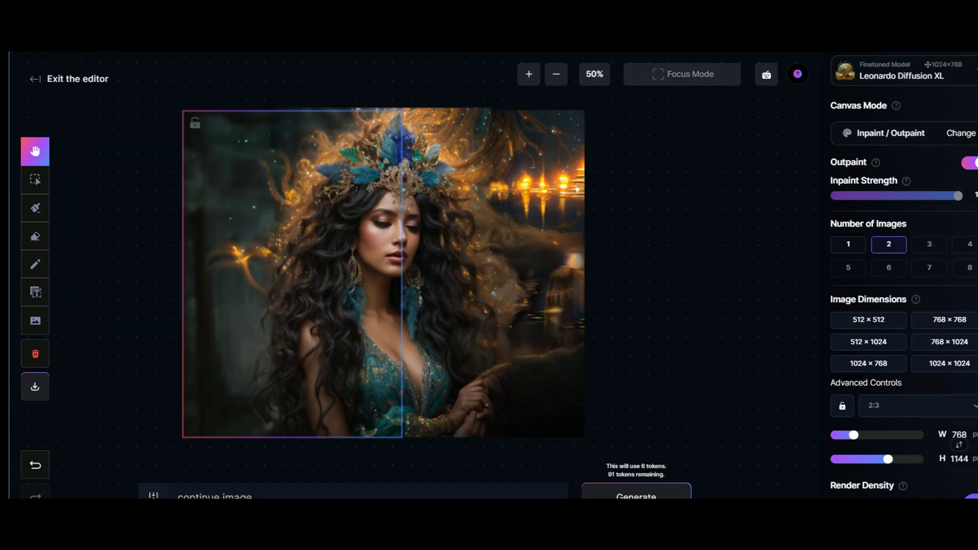
# - Undo the left-side extension and switch the model to DreamShaper v7
pyautogui.click(35, 466)
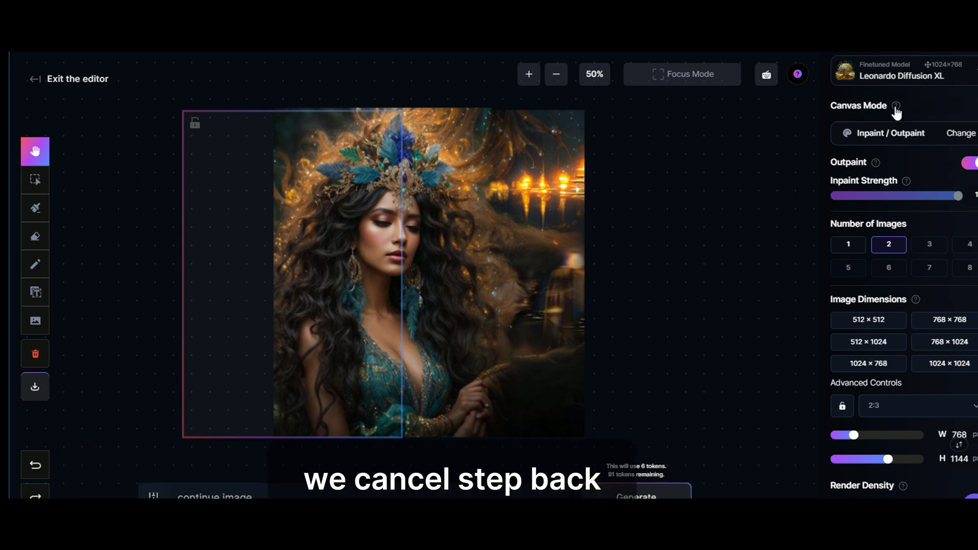
pyautogui.scroll(3, 907, 139)
pyautogui.click(975, 140)
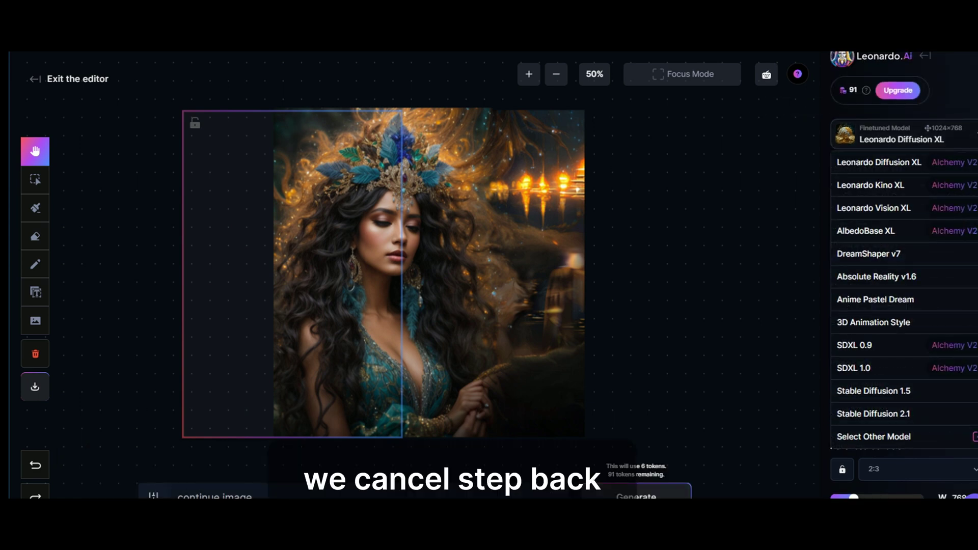
pyautogui.click(866, 255)
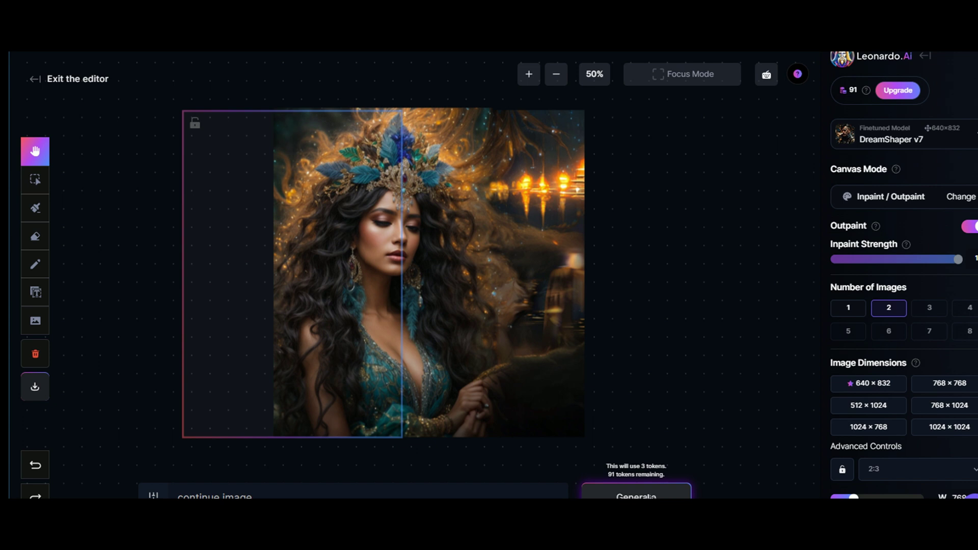
# - Generate a new left-side extension, compare both variants, and discard them
pyautogui.click(645, 494)
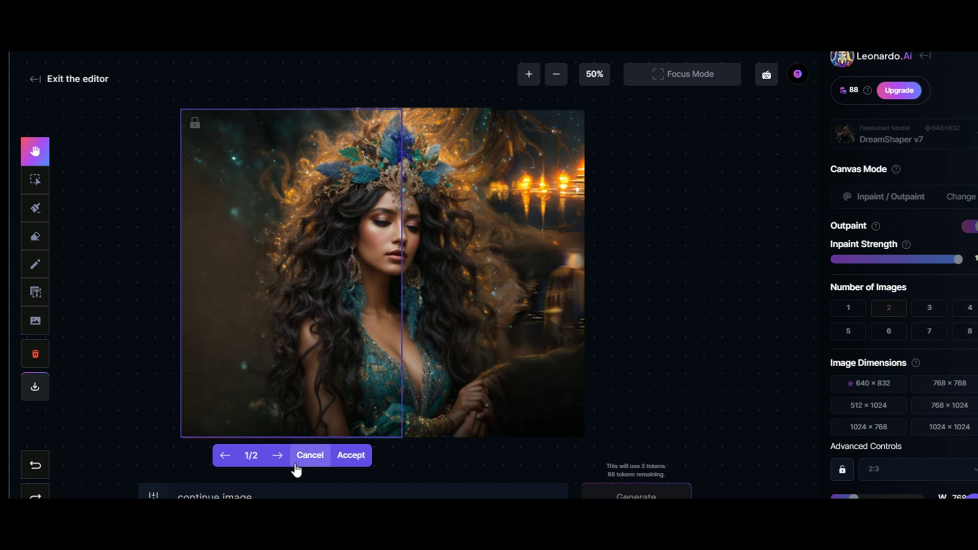
pyautogui.click(278, 456)
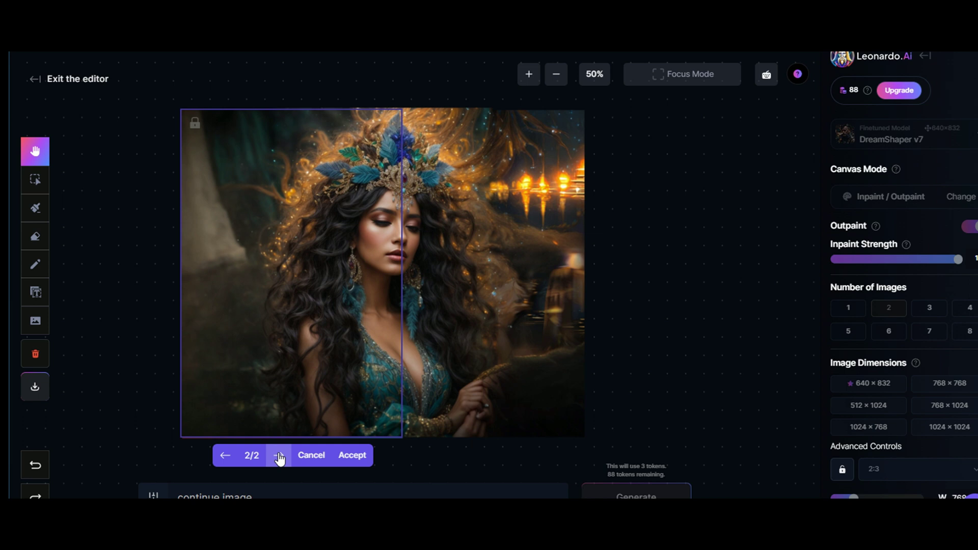
pyautogui.click(225, 456)
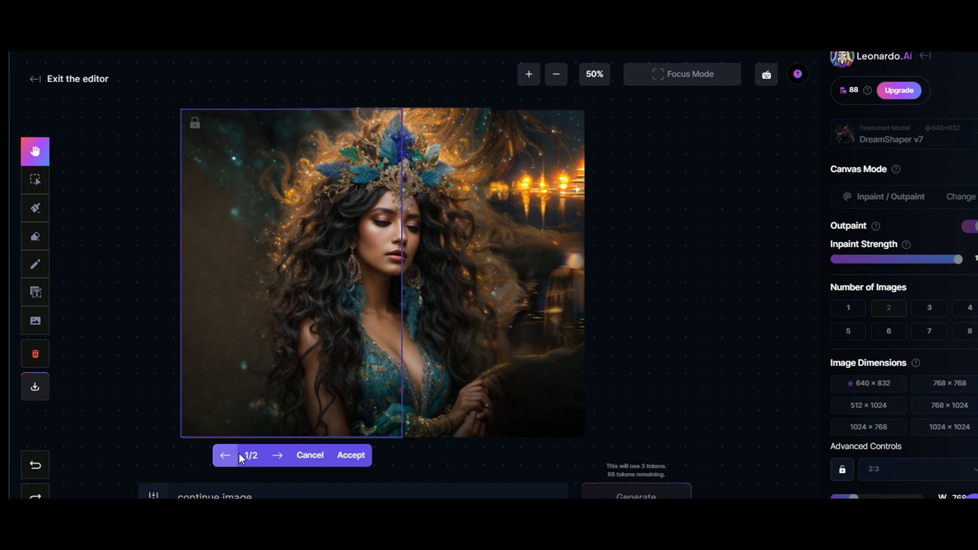
pyautogui.click(280, 456)
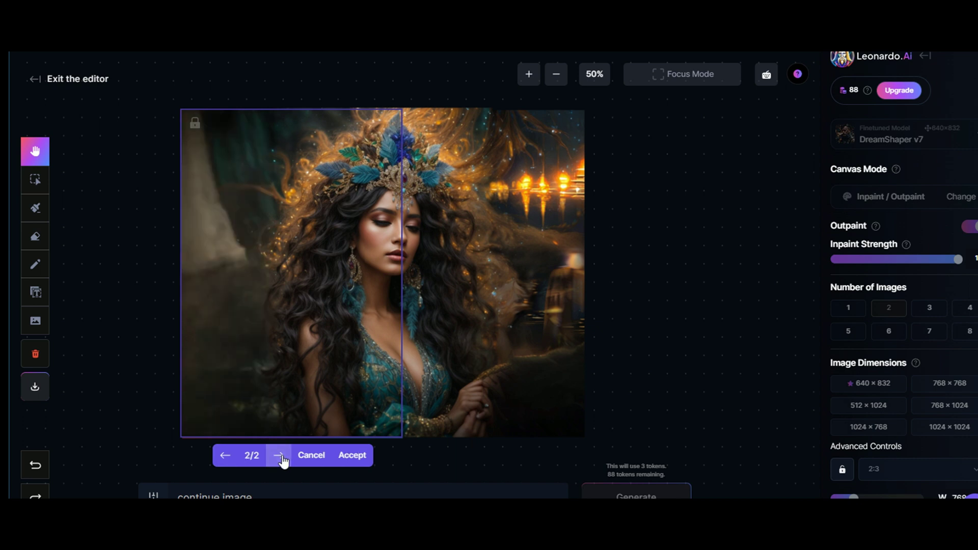
pyautogui.click(312, 456)
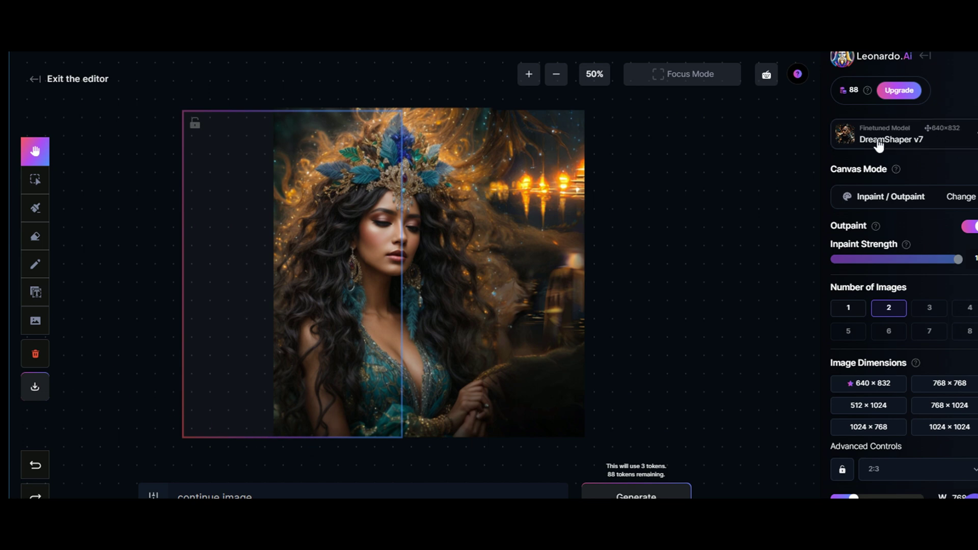
# - Extend the portrait leftward with AlbedoBase XL and accept variant 1, a misty backdrop with golden sparkles
pyautogui.click(973, 139)
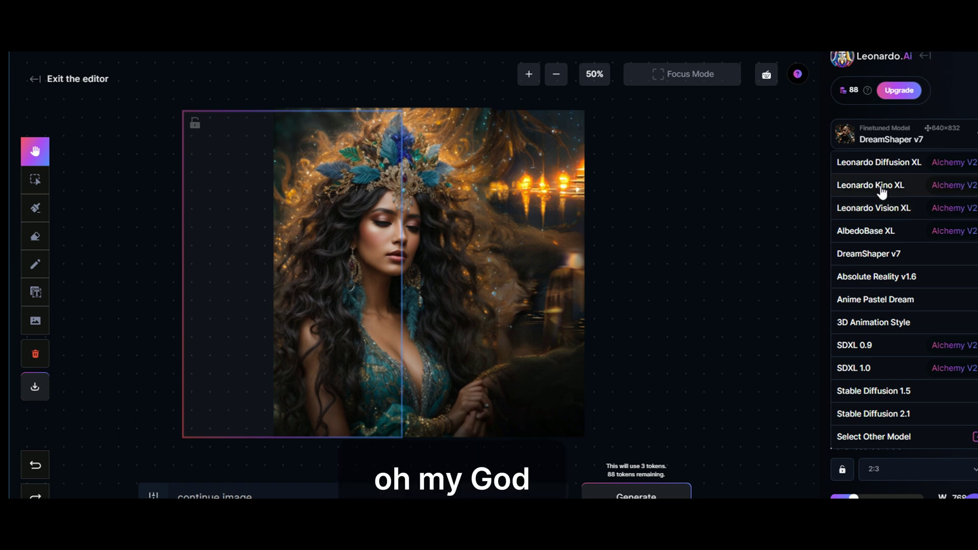
pyautogui.click(874, 231)
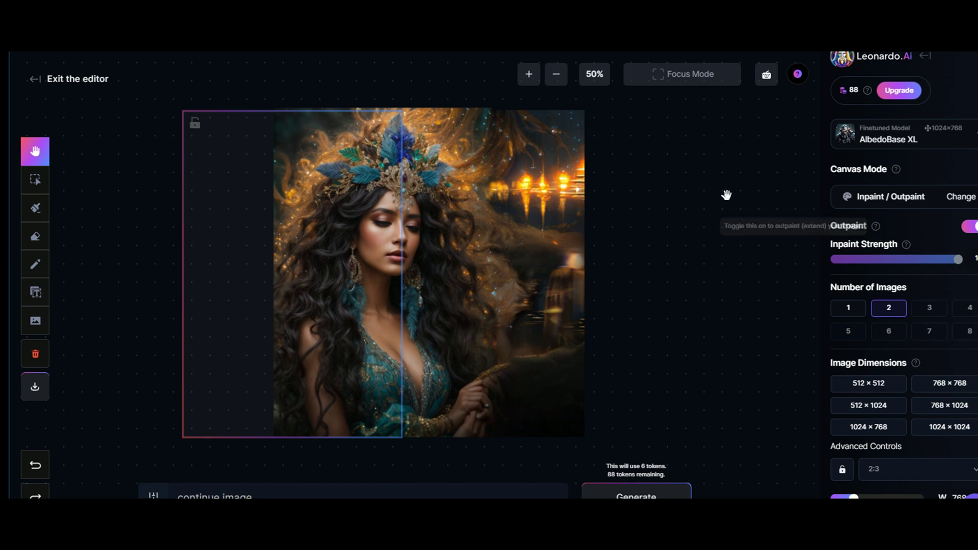
pyautogui.click(687, 491)
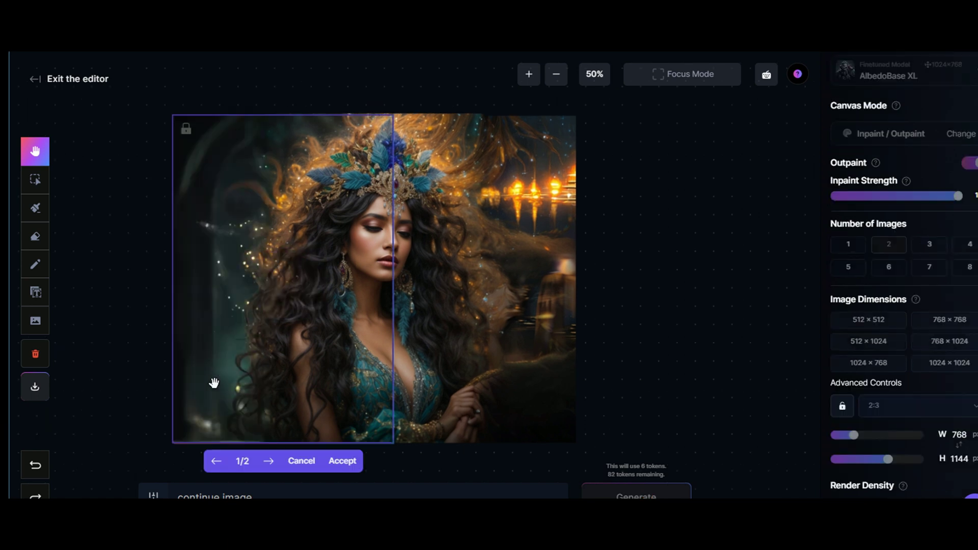
pyautogui.click(270, 462)
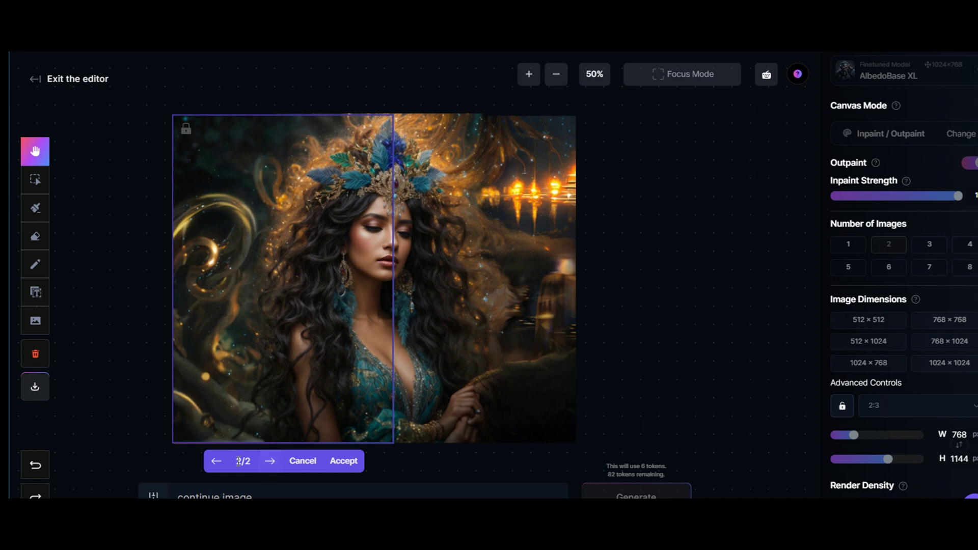
pyautogui.click(217, 462)
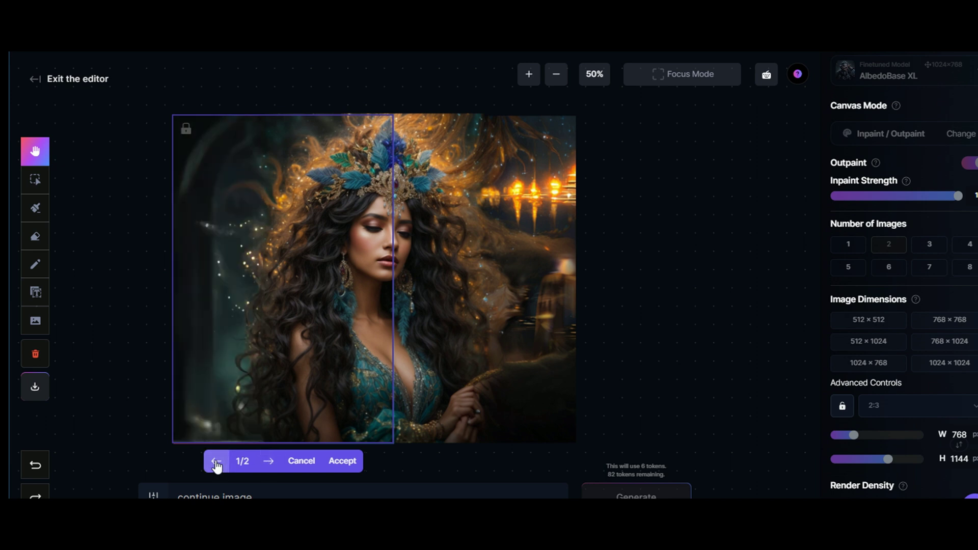
pyautogui.click(345, 462)
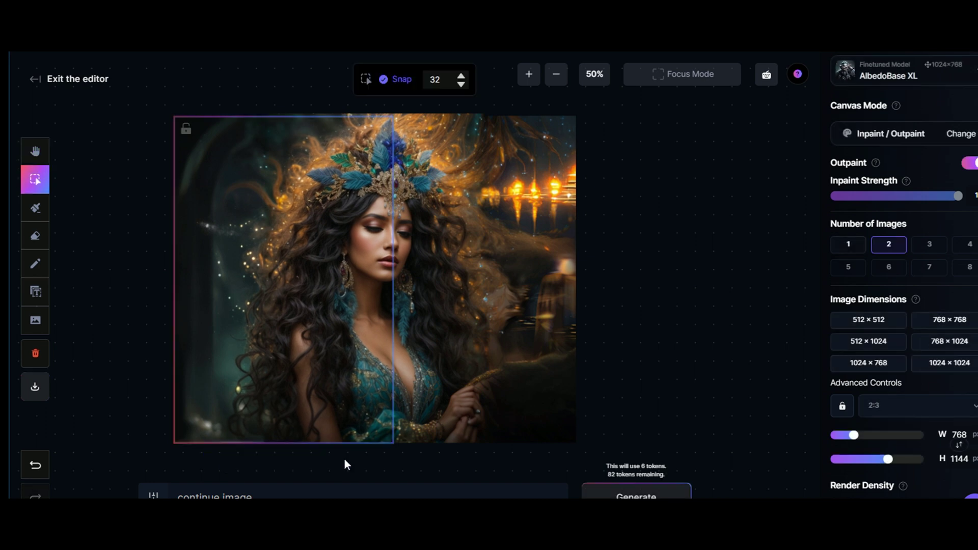
# - Move the generation frame down over her chest and hands, resized to 776 × 608
pyautogui.click(36, 151)
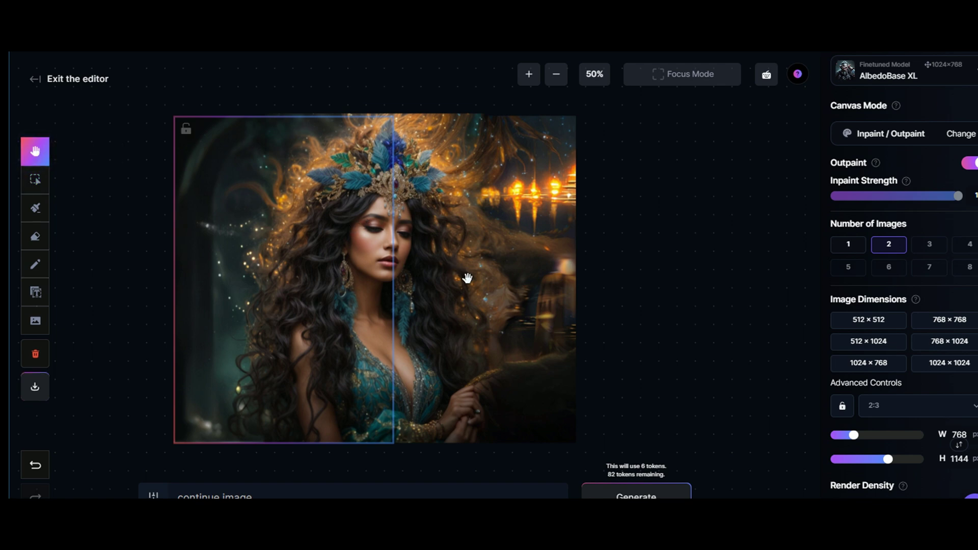
pyautogui.moveTo(469, 279)
pyautogui.mouseDown()
pyautogui.moveTo(493, 278)
pyautogui.moveTo(469, 281)
pyautogui.mouseUp()
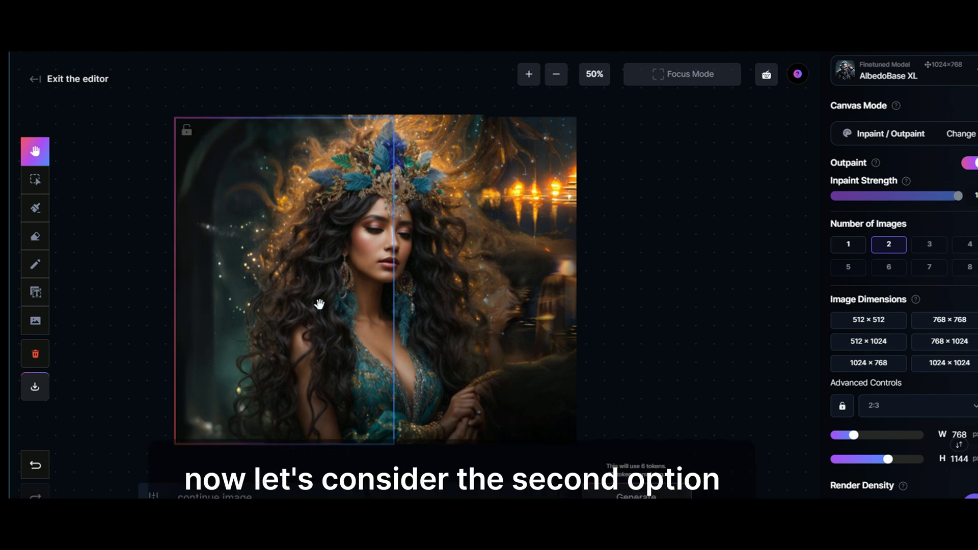
pyautogui.click(35, 180)
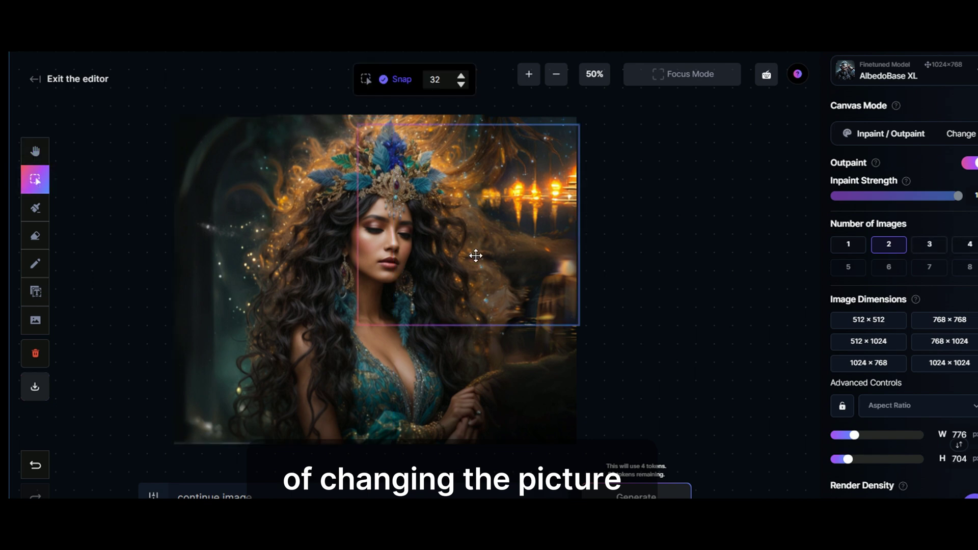
pyautogui.moveTo(476, 256); pyautogui.dragTo(479, 371)
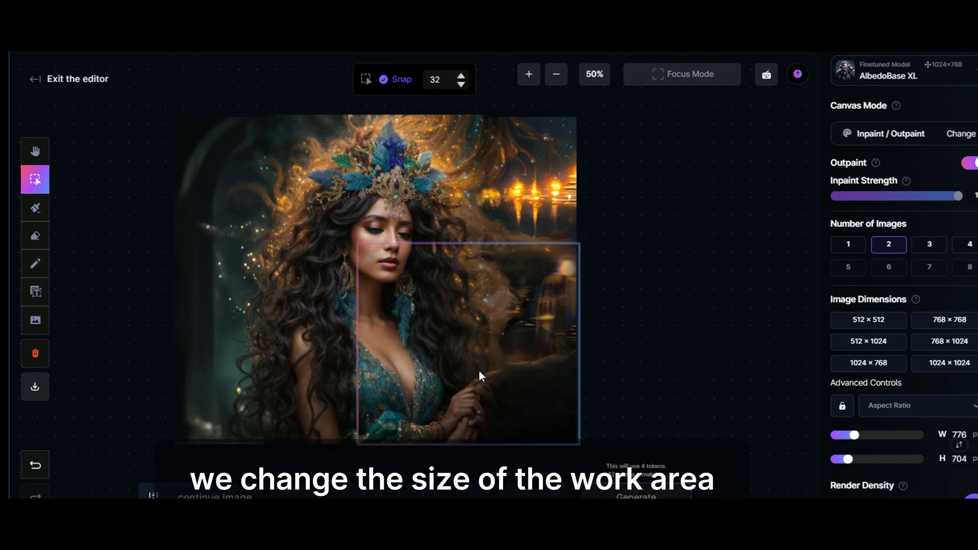
pyautogui.moveTo(848, 460); pyautogui.dragTo(840, 465)
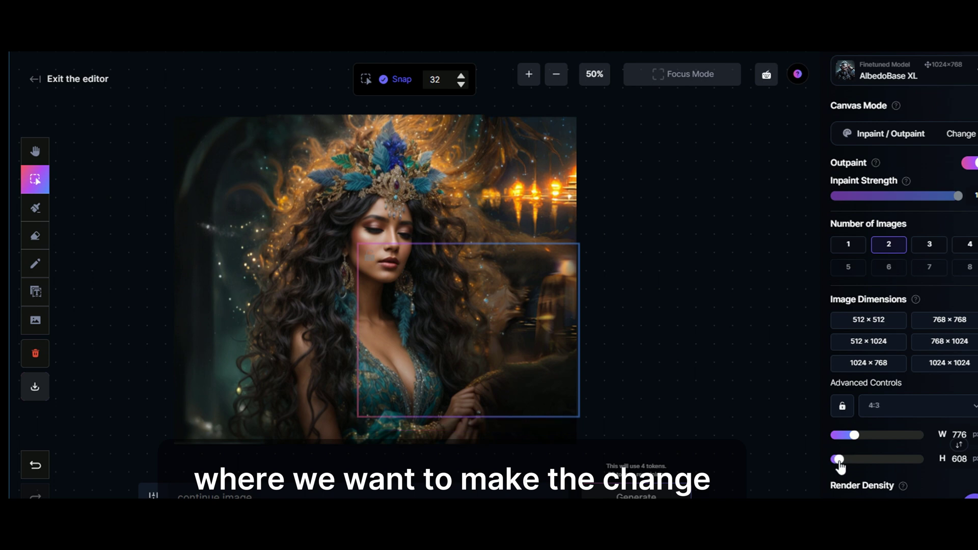
pyautogui.moveTo(489, 330); pyautogui.dragTo(503, 360)
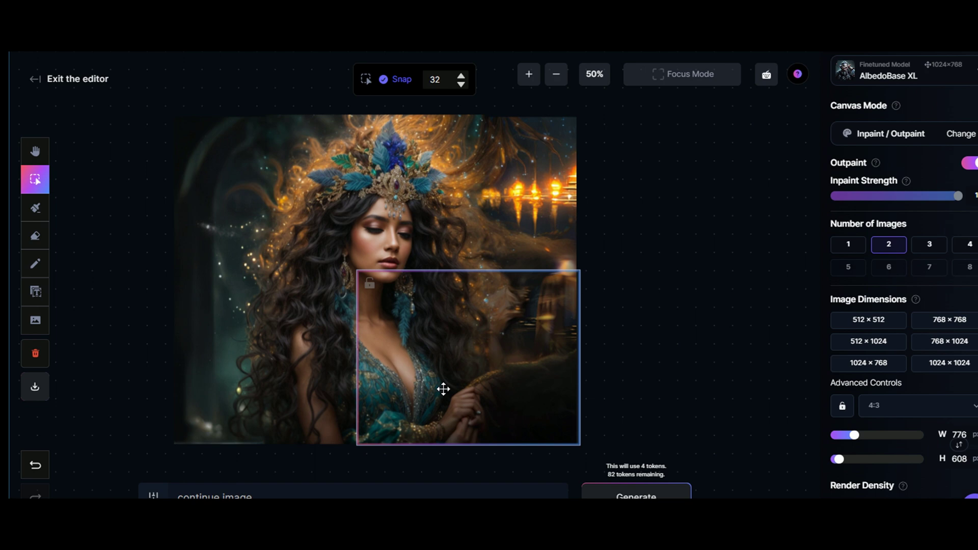
# - Shrink the frame to 656 × 560 over her hands and mask the dark area beside them
pyautogui.click(38, 209)
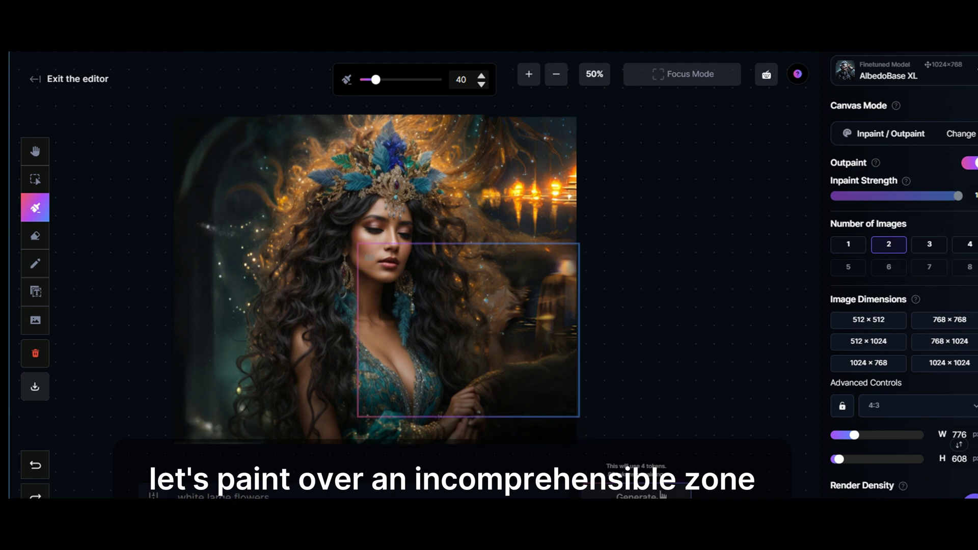
pyautogui.moveTo(840, 466); pyautogui.dragTo(844, 437)
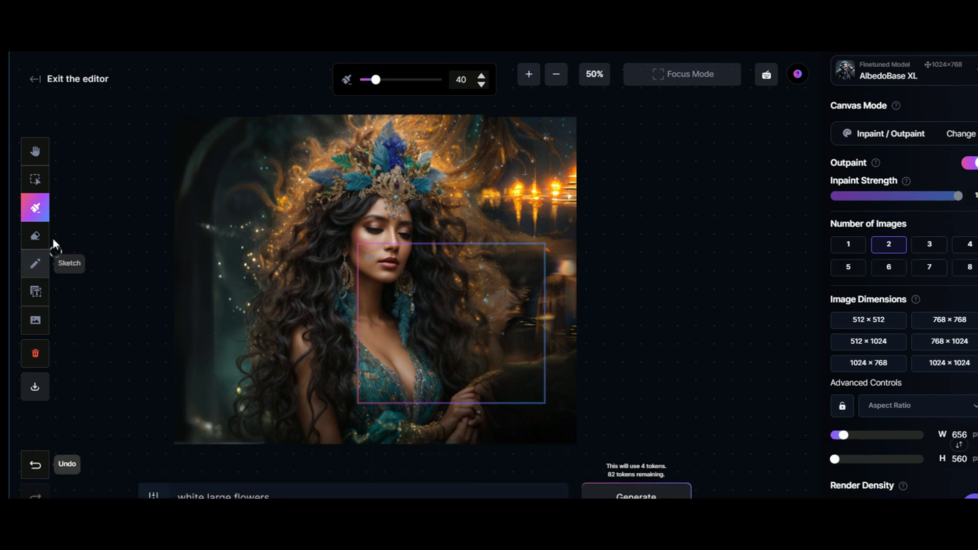
pyautogui.click(34, 181)
pyautogui.moveTo(452, 321); pyautogui.dragTo(491, 360)
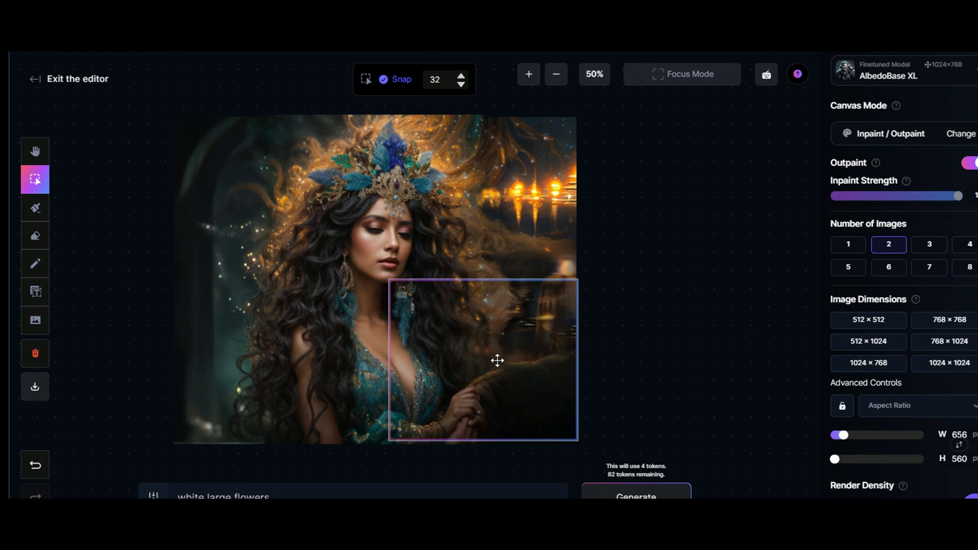
pyautogui.click(38, 212)
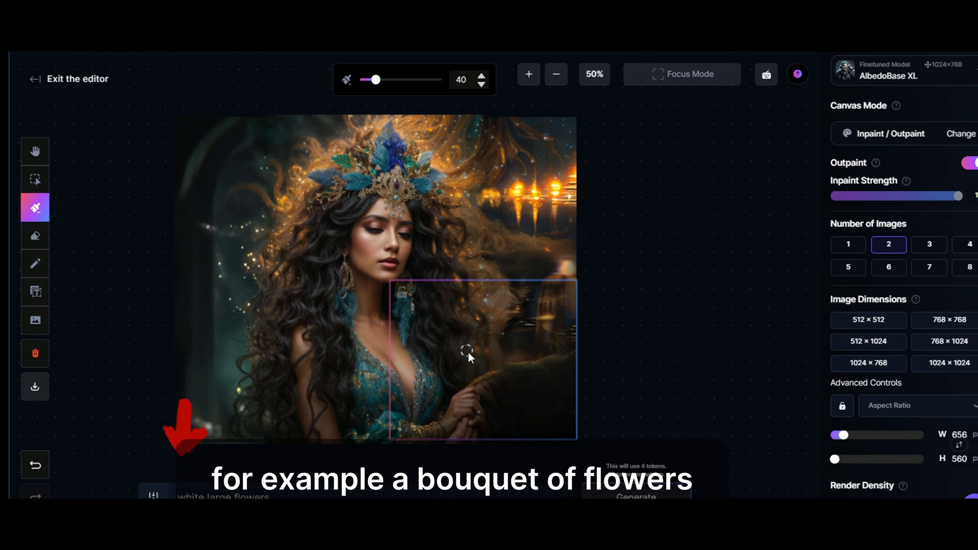
pyautogui.moveTo(463, 369)
pyautogui.mouseDown()
pyautogui.moveTo(533, 342)
pyautogui.moveTo(569, 356)
pyautogui.moveTo(569, 400)
pyautogui.moveTo(504, 425)
pyautogui.moveTo(483, 414)
pyautogui.moveTo(475, 385)
pyautogui.moveTo(502, 357)
pyautogui.moveTo(560, 359)
pyautogui.moveTo(491, 376)
pyautogui.moveTo(554, 376)
pyautogui.moveTo(496, 385)
pyautogui.moveTo(534, 393)
pyautogui.moveTo(492, 400)
pyautogui.moveTo(538, 398)
pyautogui.moveTo(542, 376)
pyautogui.moveTo(509, 372)
pyautogui.moveTo(491, 382)
pyautogui.moveTo(497, 399)
pyautogui.moveTo(519, 402)
pyautogui.moveTo(543, 368)
pyautogui.moveTo(561, 367)
pyautogui.moveTo(563, 380)
pyautogui.moveTo(538, 404)
pyautogui.moveTo(488, 400)
pyautogui.mouseUp()
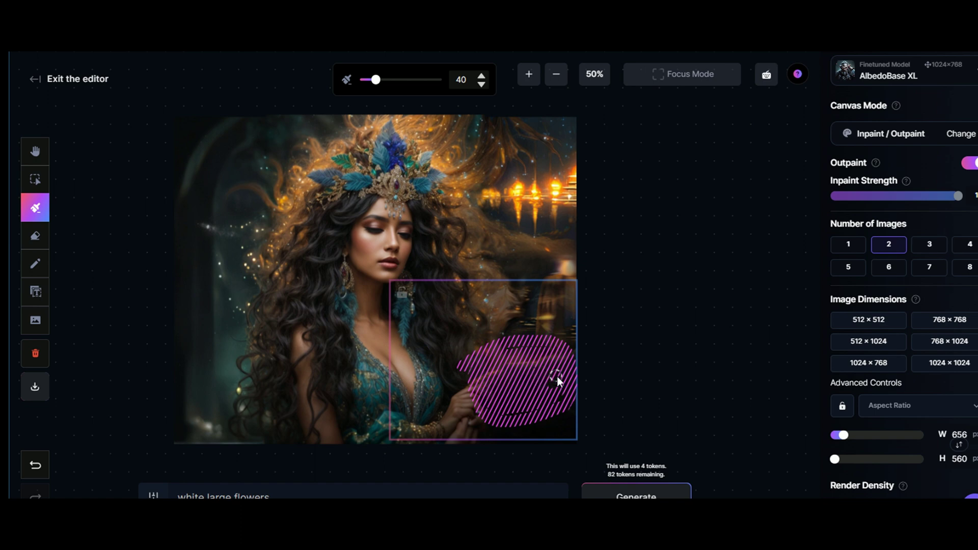
# - Finish the mask beside her hands, turn Outpaint off and adjust the Inpaint Strength
pyautogui.moveTo(557, 377); pyautogui.dragTo(563, 402)
pyautogui.moveTo(551, 349)
pyautogui.mouseDown()
pyautogui.moveTo(508, 352)
pyautogui.moveTo(541, 410)
pyautogui.moveTo(509, 408)
pyautogui.mouseUp()
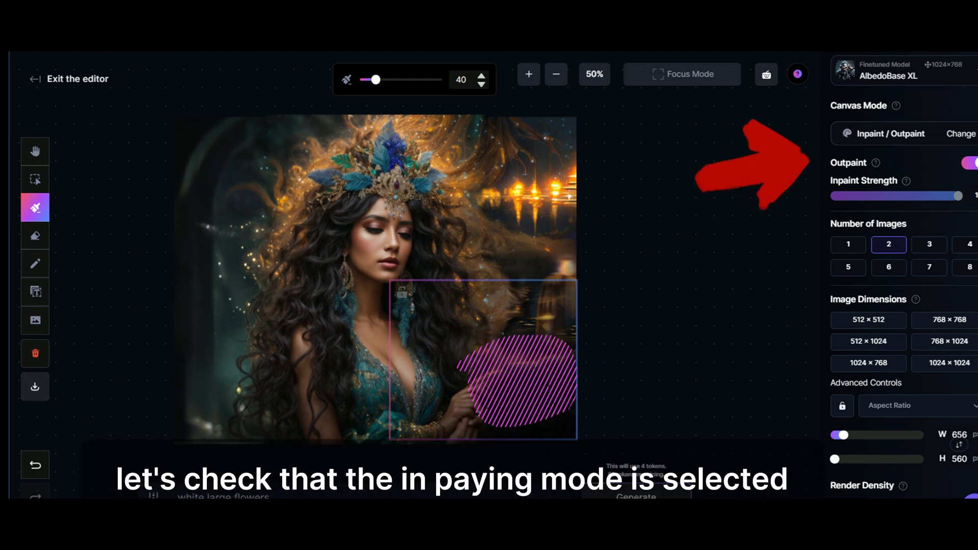
pyautogui.click(966, 164)
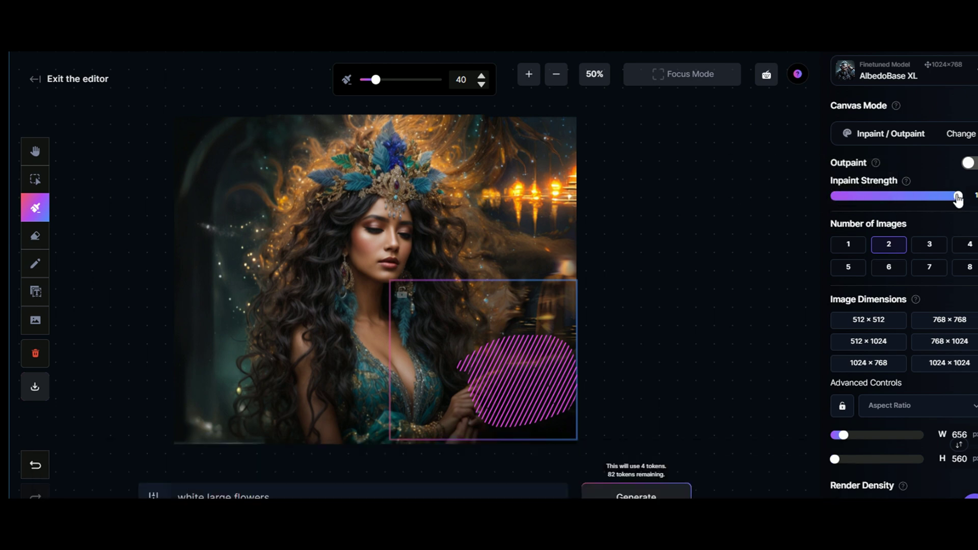
pyautogui.moveTo(956, 198)
pyautogui.mouseDown()
pyautogui.moveTo(902, 197)
pyautogui.moveTo(961, 205)
pyautogui.mouseUp()
# - Generate flowers in the masked area, compare both results, and cancel them
pyautogui.click(636, 496)
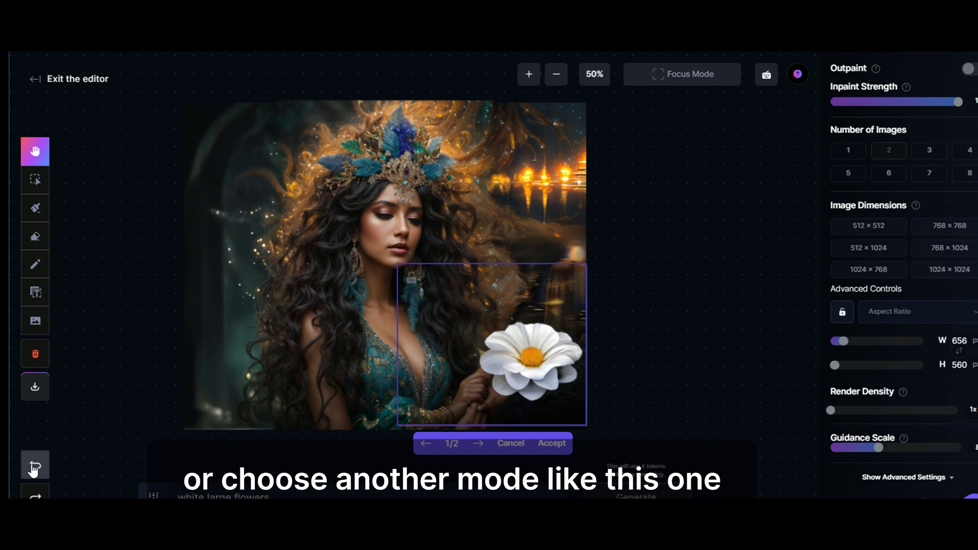
pyautogui.click(479, 445)
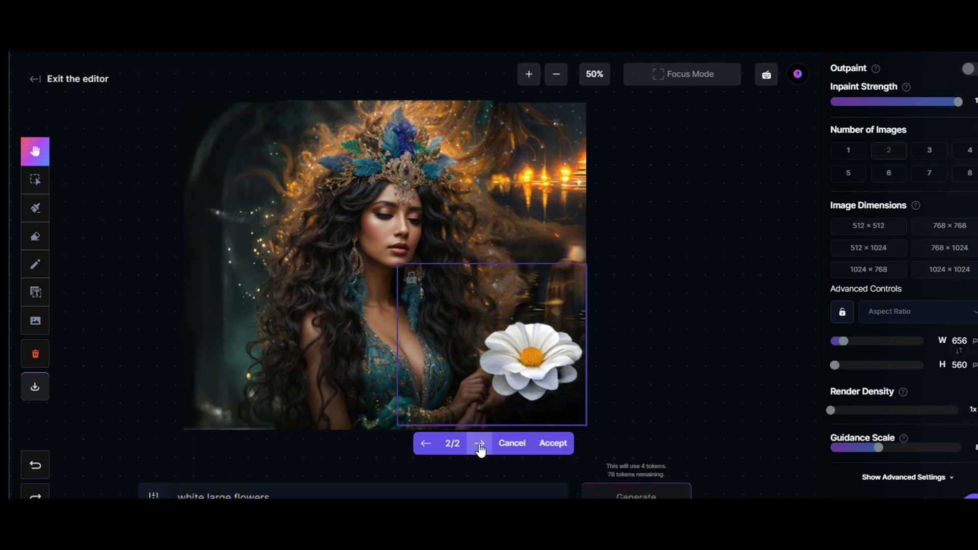
pyautogui.click(426, 444)
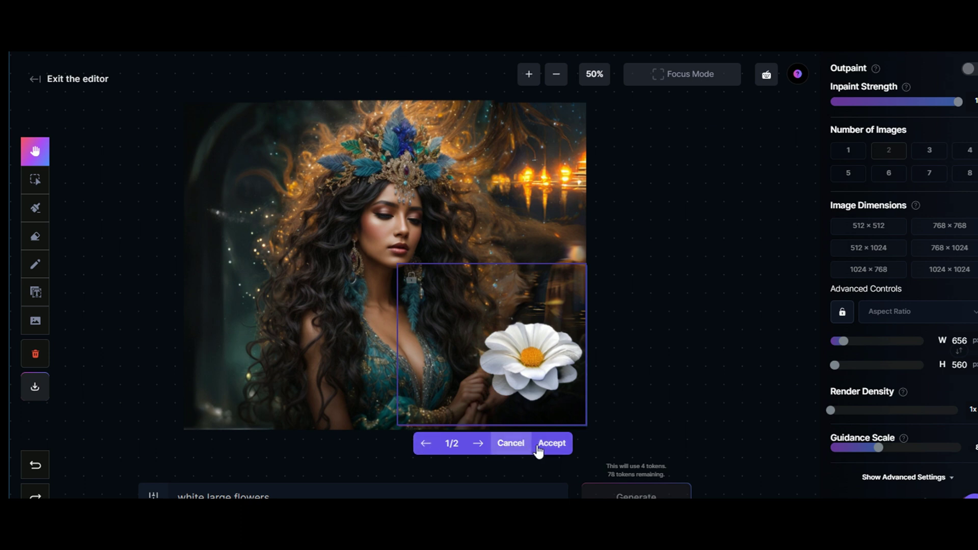
pyautogui.click(512, 442)
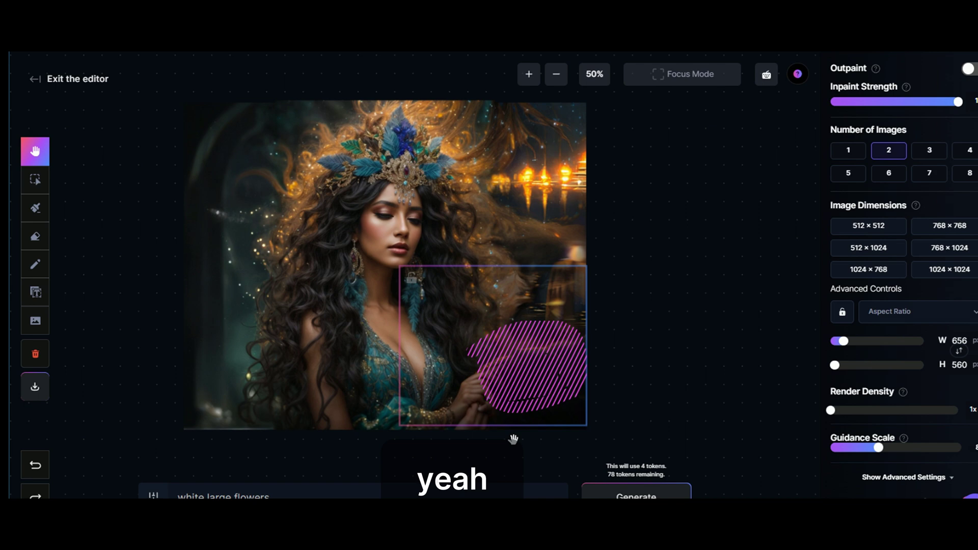
# - Undo the mask, erase the area right of her hands, and generate white large flowers there
pyautogui.click(34, 469)
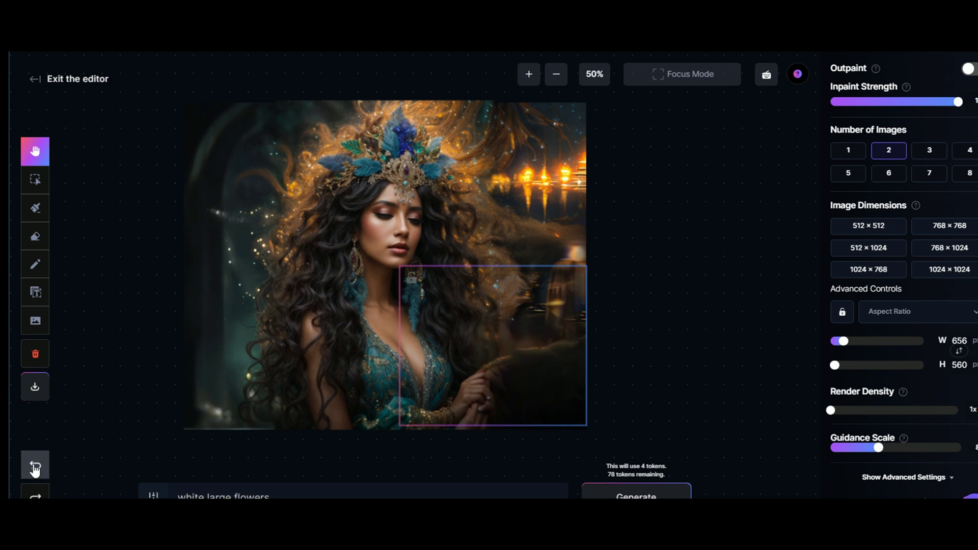
pyautogui.click(41, 244)
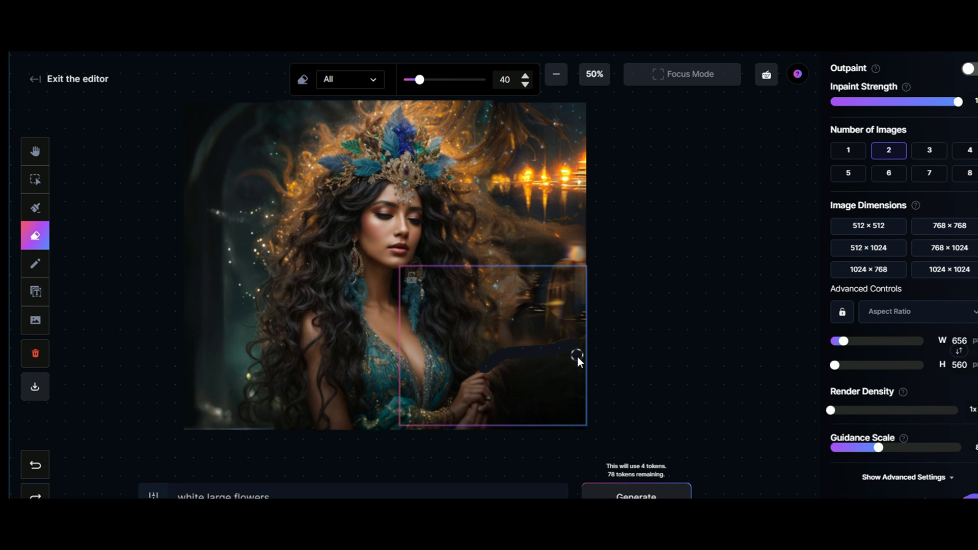
pyautogui.moveTo(579, 377); pyautogui.dragTo(543, 402)
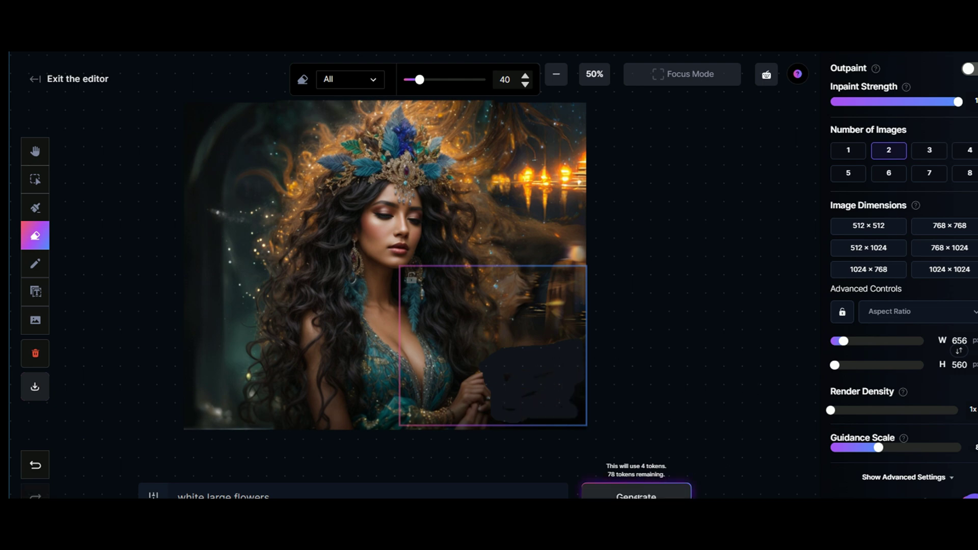
pyautogui.click(636, 495)
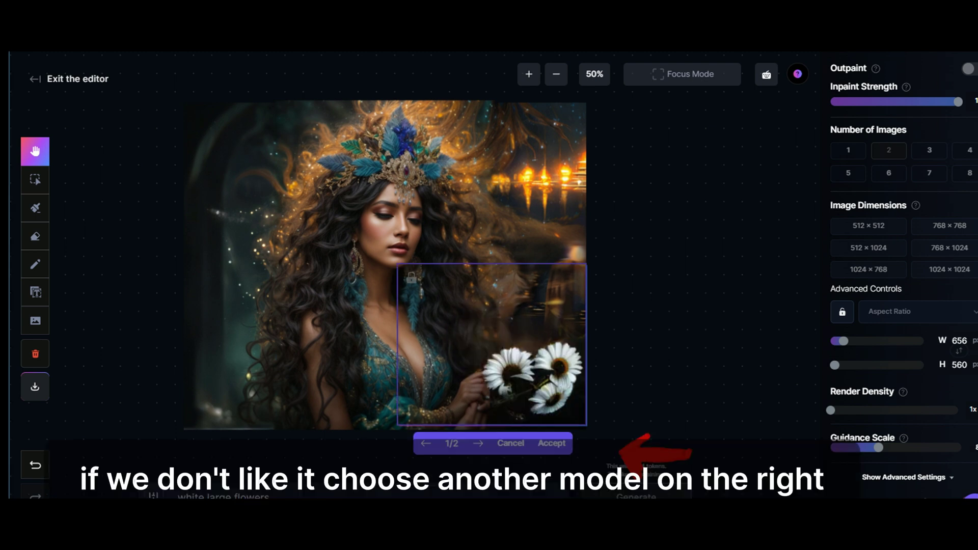
# - Compare the two daisy results and cancel both
pyautogui.click(481, 447)
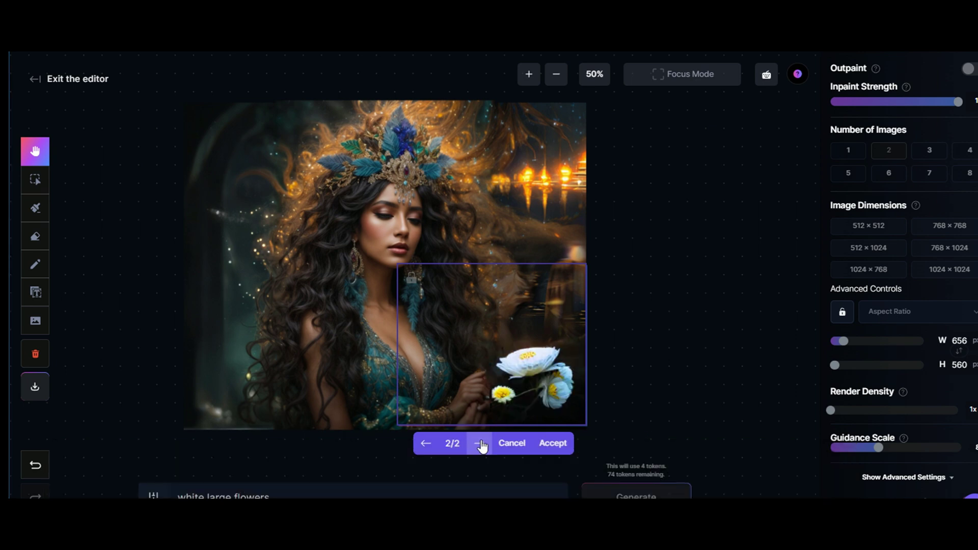
pyautogui.click(479, 445)
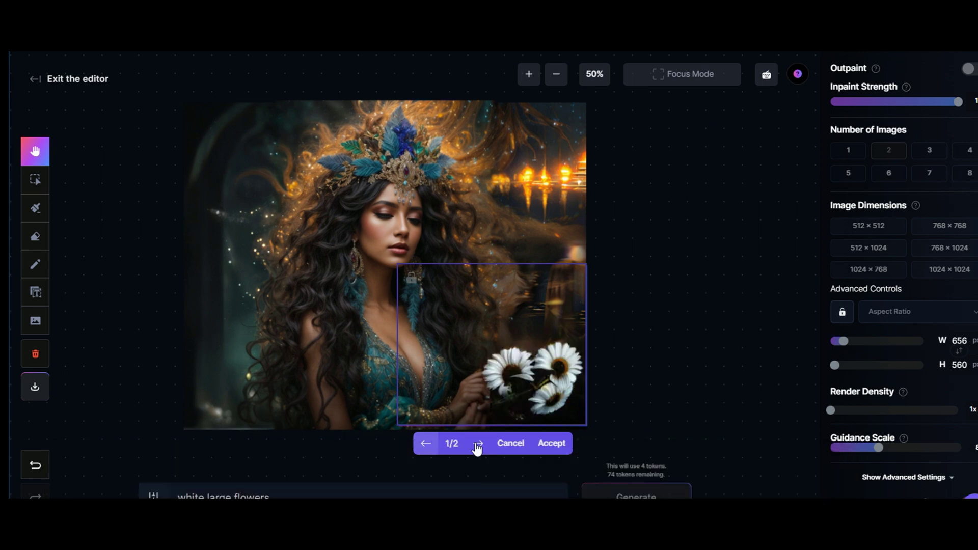
pyautogui.click(512, 443)
# - Regenerate with Leonardo Diffusion XL and discard the single white flower result
pyautogui.scroll(3, 902, 255)
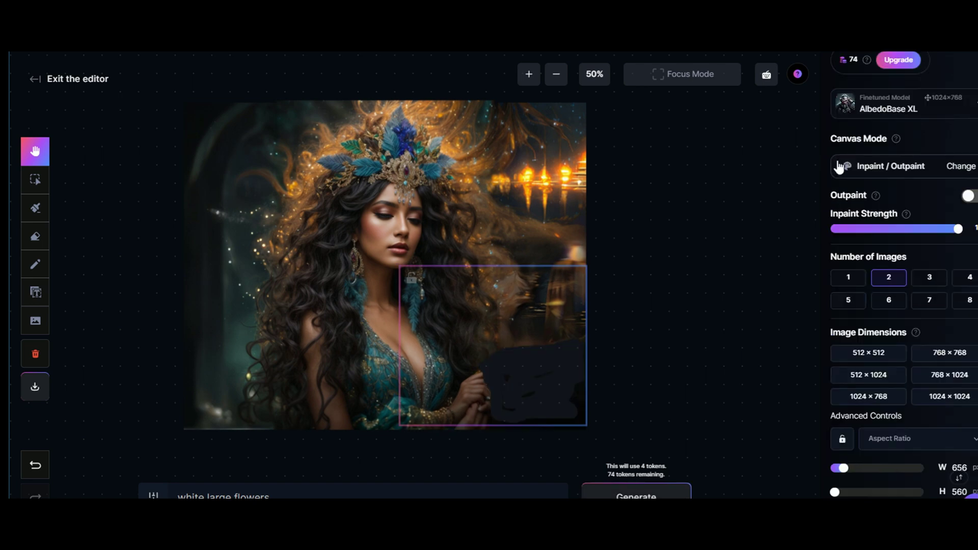
pyautogui.click(917, 107)
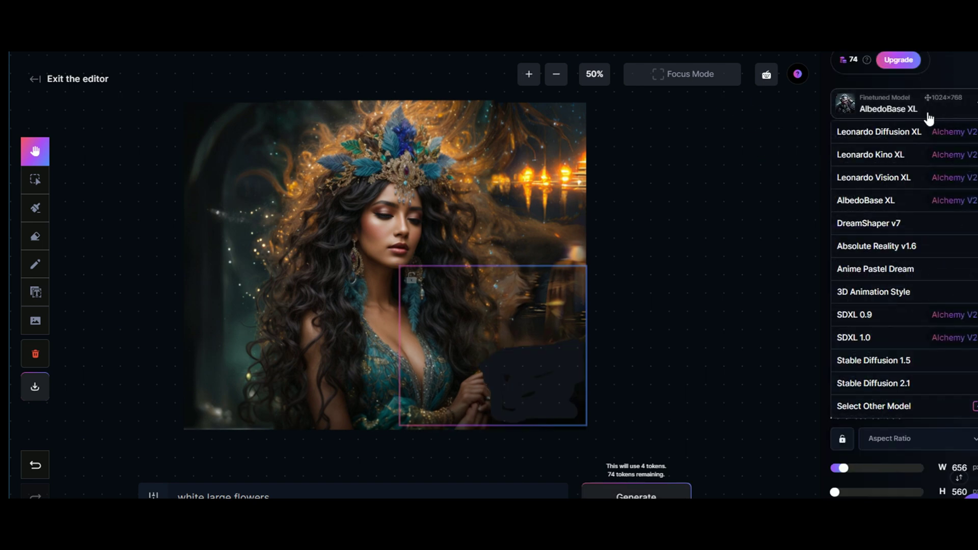
pyautogui.click(887, 135)
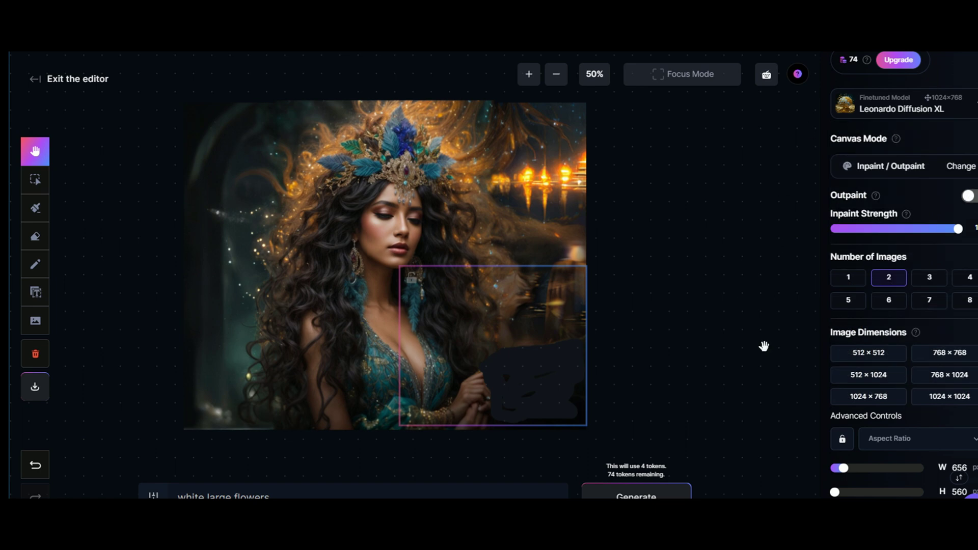
pyautogui.click(636, 497)
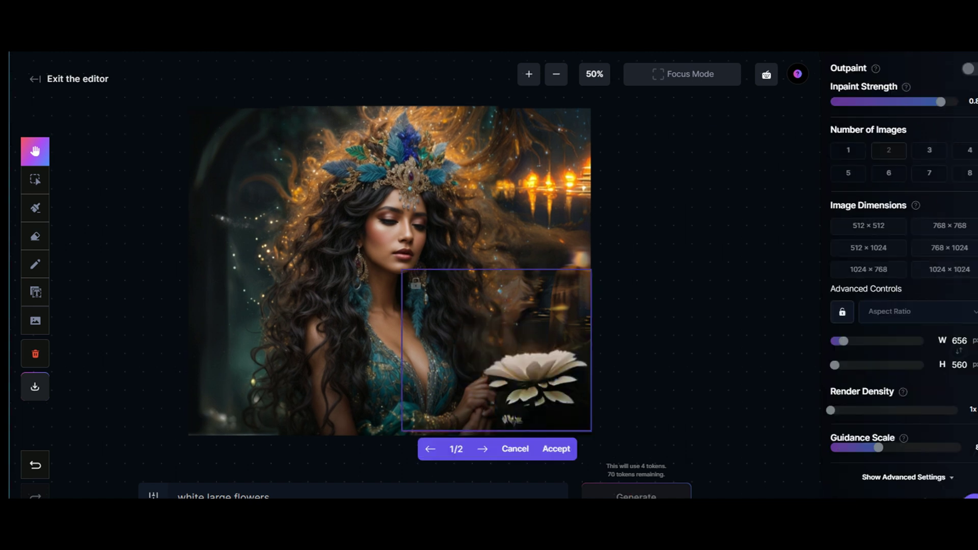
pyautogui.click(513, 451)
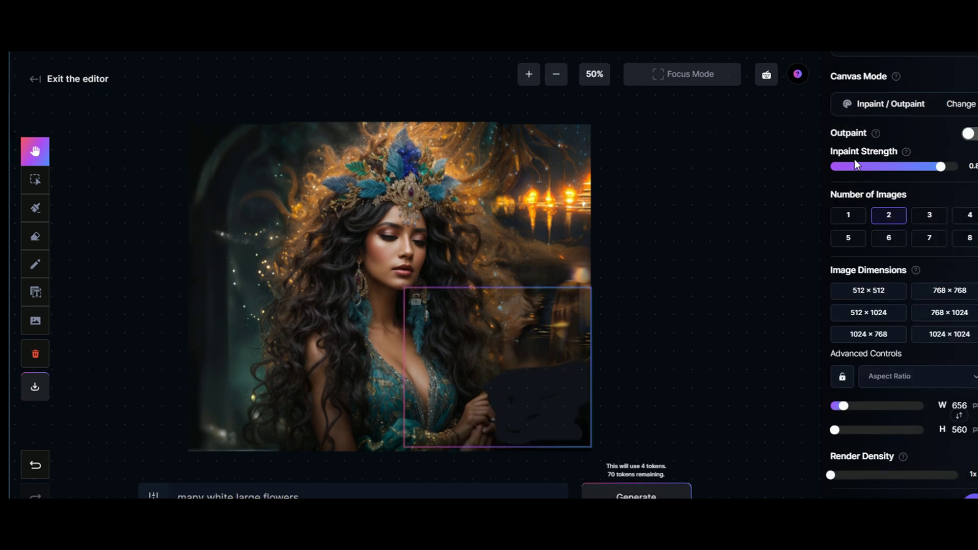
# - Switch the model to DreamShaper v7 and raise Inpaint Strength to 1
pyautogui.click(974, 108)
pyautogui.scroll(2, 916, 157)
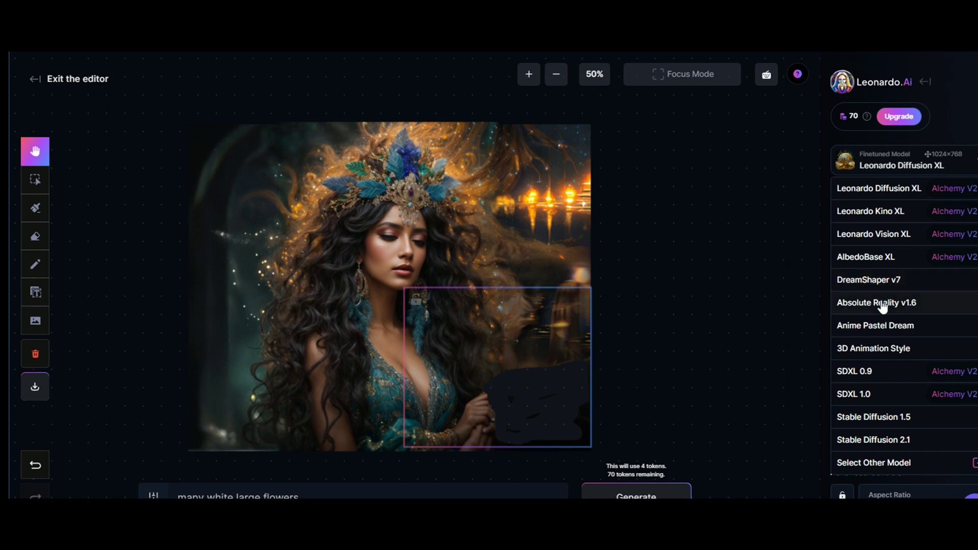
pyautogui.click(868, 280)
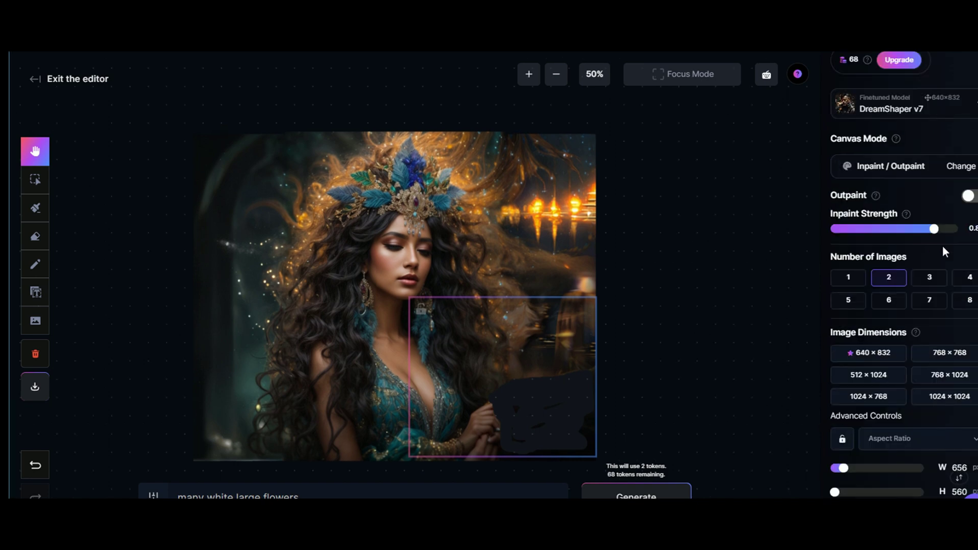
pyautogui.moveTo(935, 229); pyautogui.dragTo(963, 236)
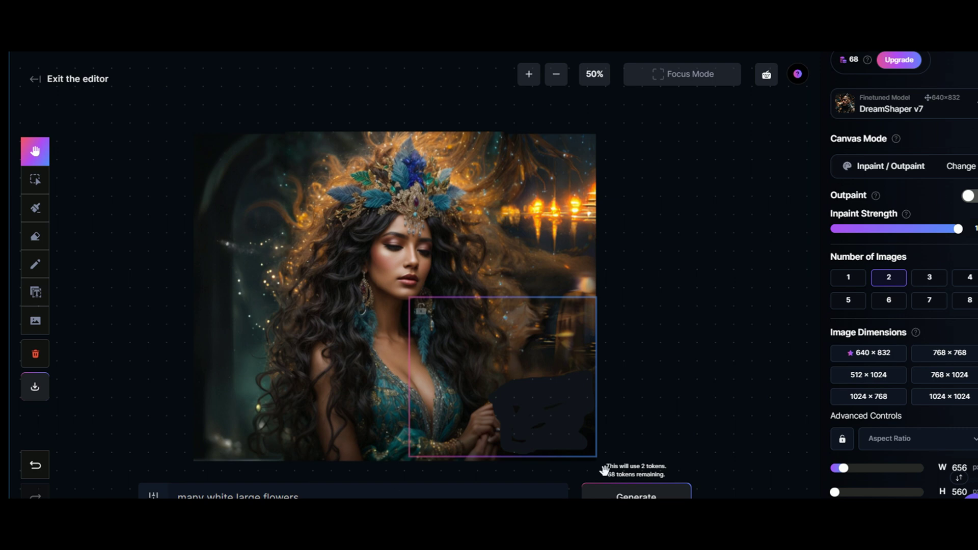
# - Generate bouquets beside her hands, compare the variants, and accept the white lily bouquet
pyautogui.click(637, 495)
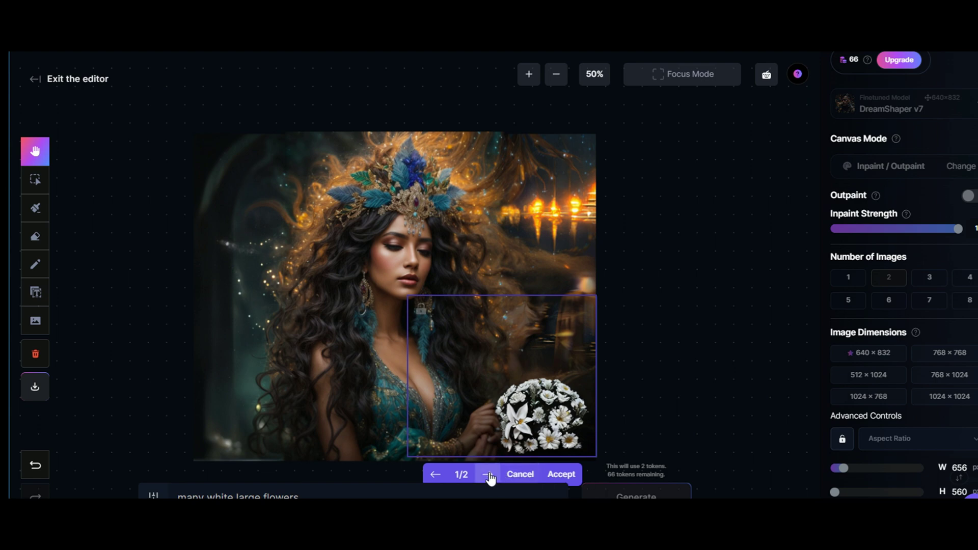
pyautogui.click(487, 475)
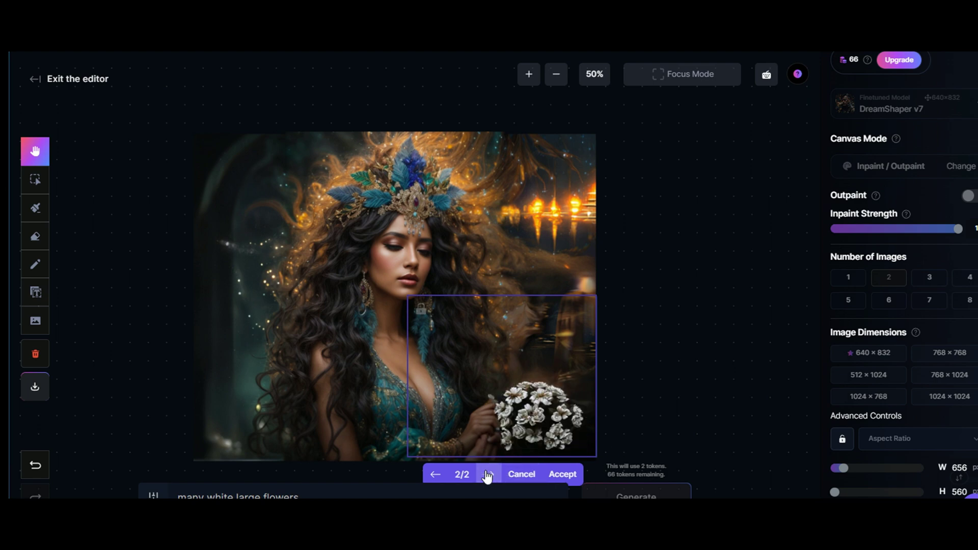
pyautogui.click(437, 475)
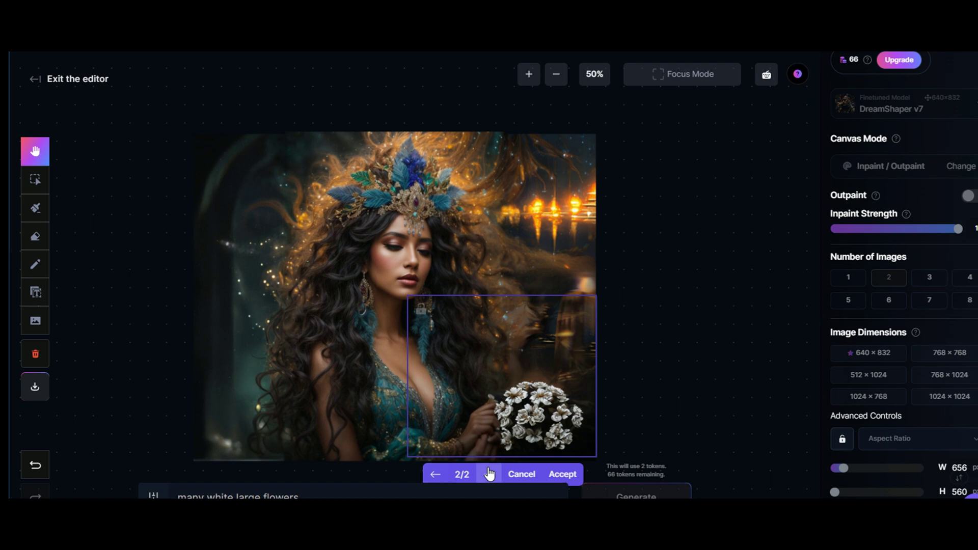
pyautogui.click(561, 476)
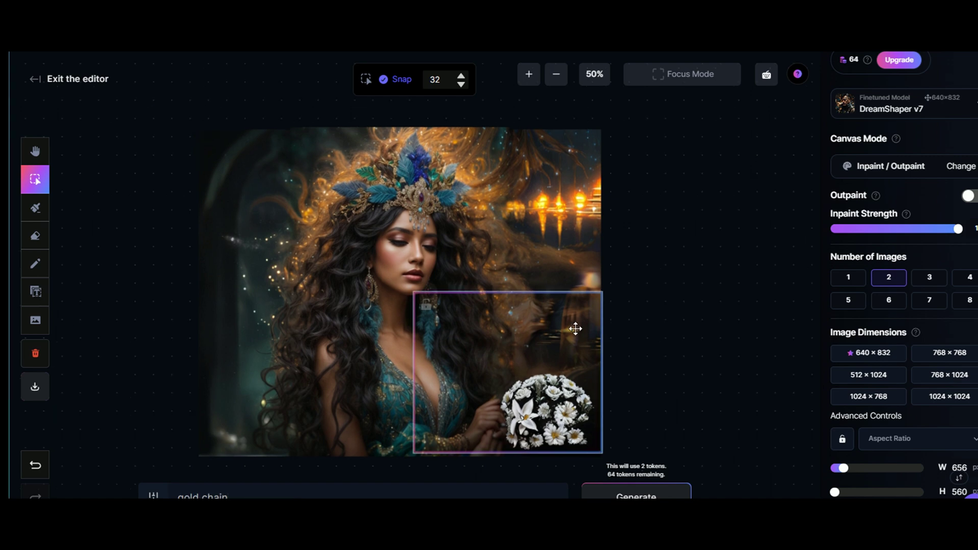
# - Move the inpaint area over her chest and mask the neckline, undoing stray strokes
pyautogui.moveTo(517, 356); pyautogui.dragTo(427, 352)
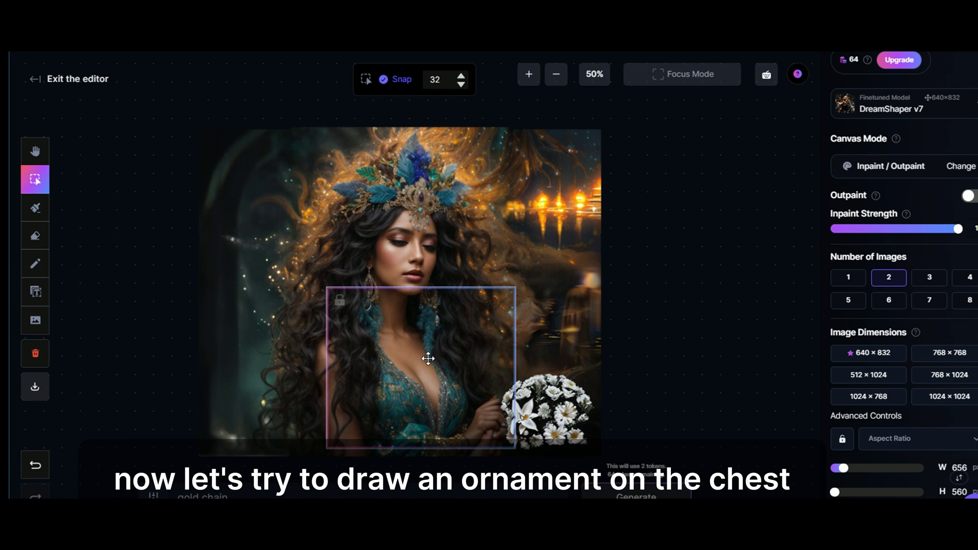
pyautogui.click(36, 210)
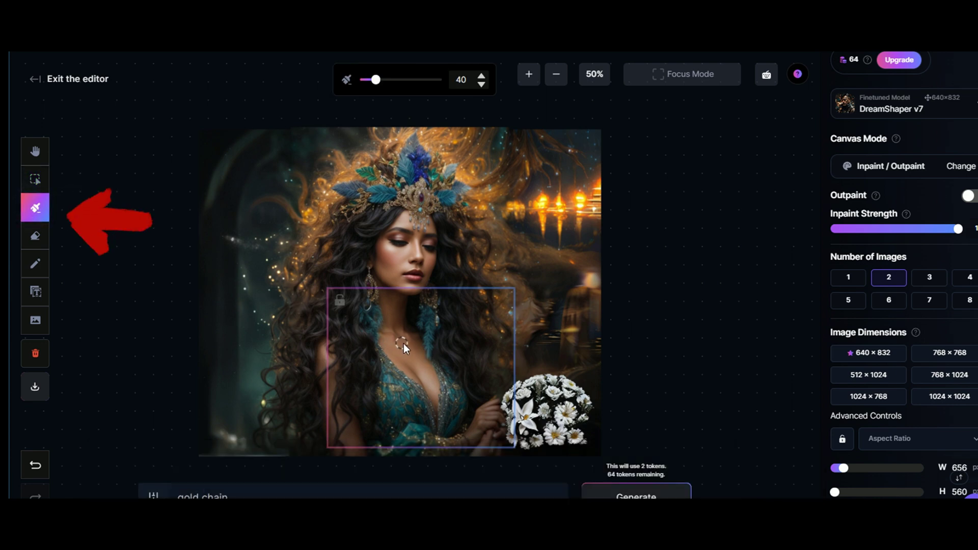
pyautogui.moveTo(384, 328)
pyautogui.mouseDown()
pyautogui.moveTo(419, 347)
pyautogui.moveTo(432, 378)
pyautogui.moveTo(412, 370)
pyautogui.mouseUp()
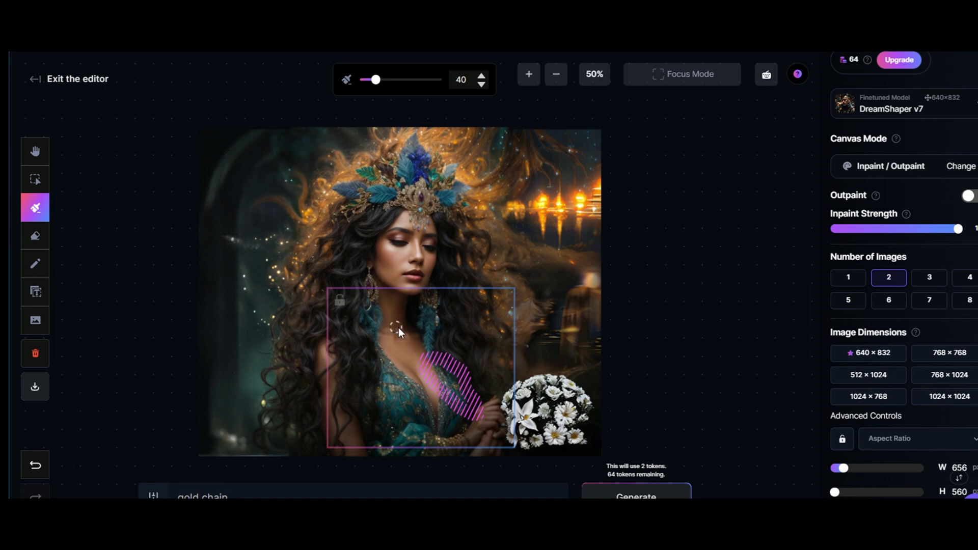
pyautogui.hotkey('ctrl', 'z')
pyautogui.moveTo(397, 334); pyautogui.dragTo(415, 359)
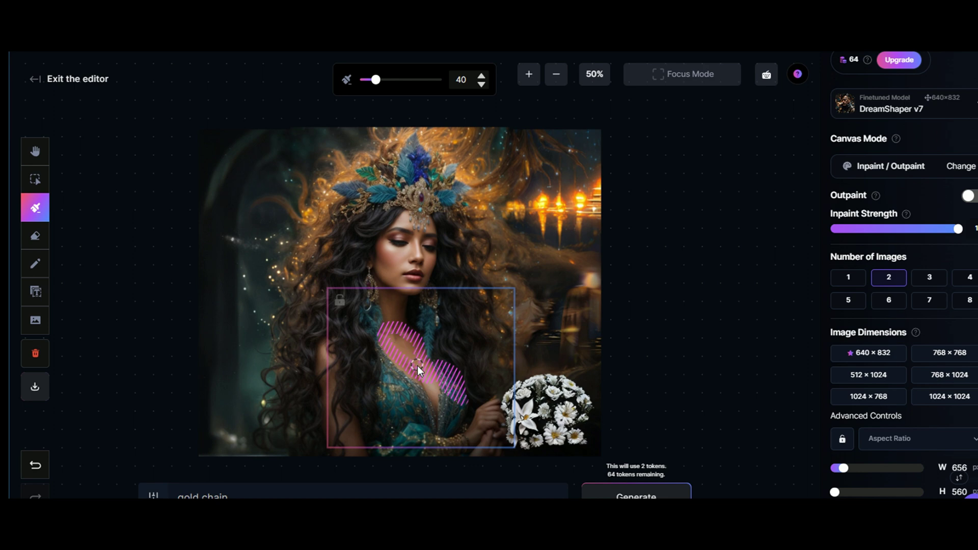
pyautogui.hotkey('ctrl', 'z')
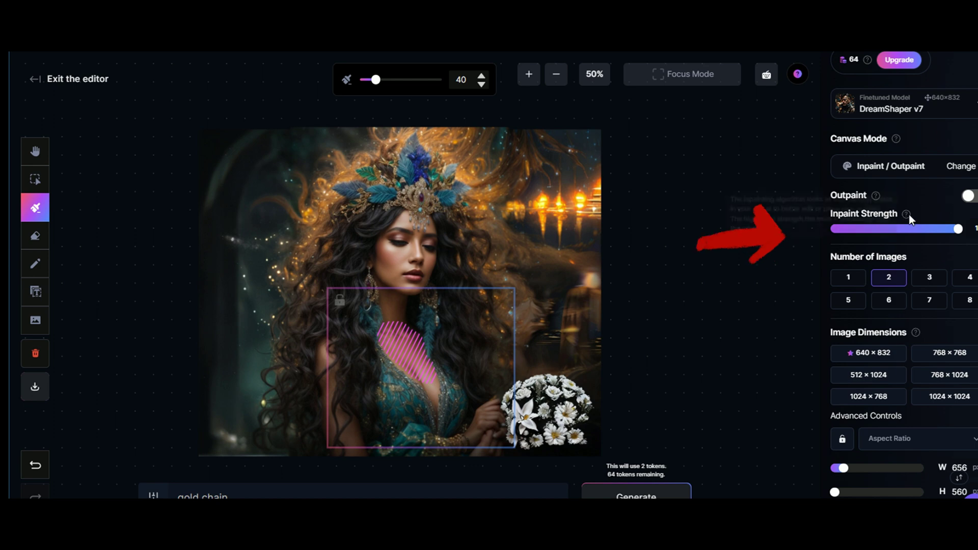
# - Set Number of Images to 3 and generate the 'gold chain' inpaint on the masked neckline
pyautogui.click(929, 279)
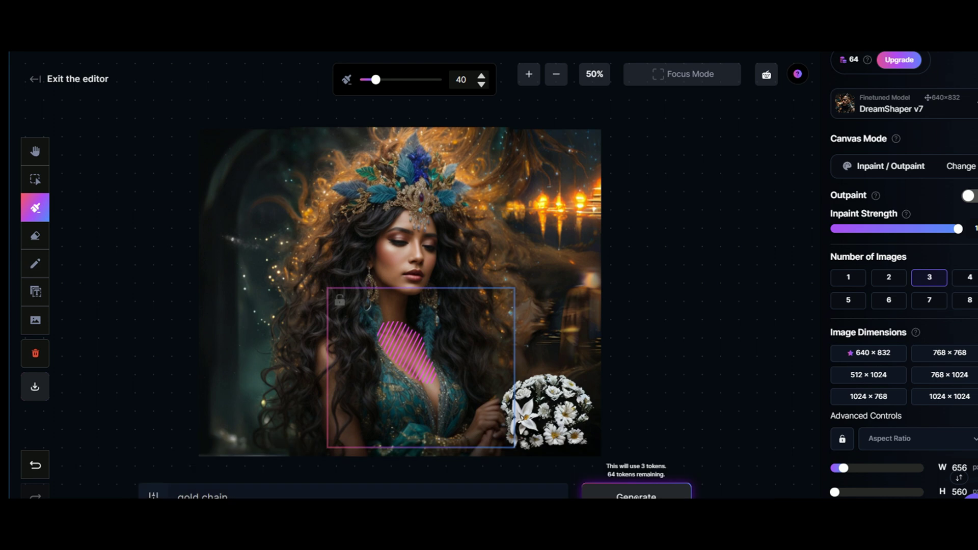
pyautogui.click(636, 495)
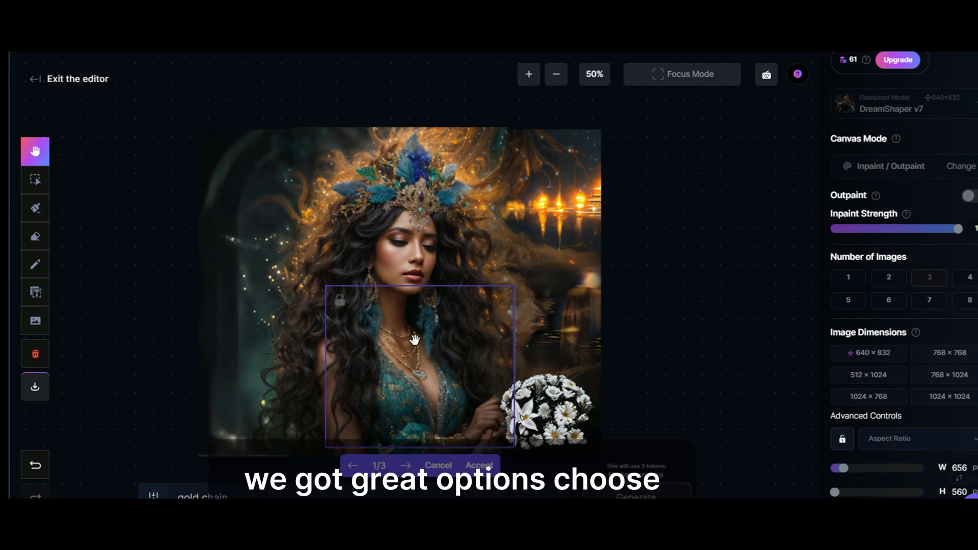
# - Review the three necklace results, discard the batch, and regenerate the gold chain with the same mask
pyautogui.click(406, 466)
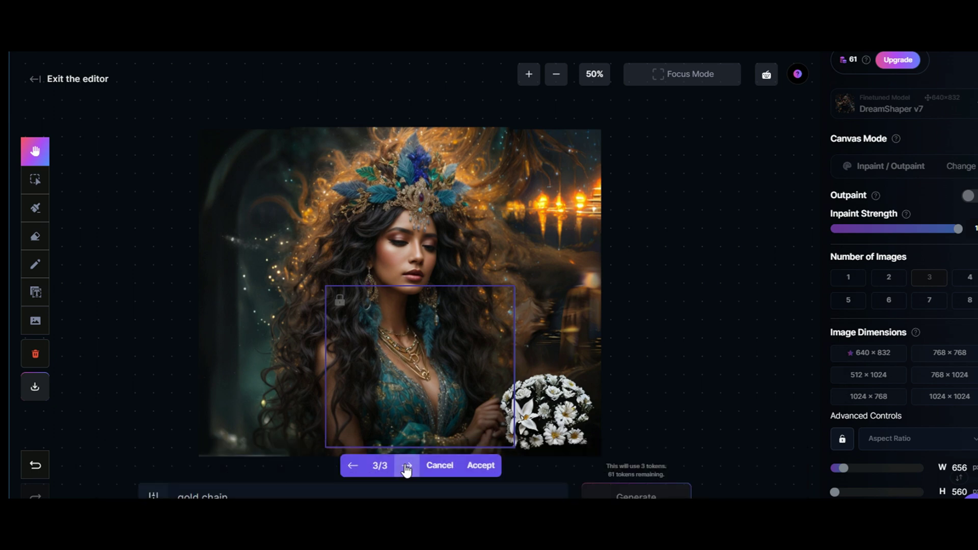
pyautogui.click(406, 466)
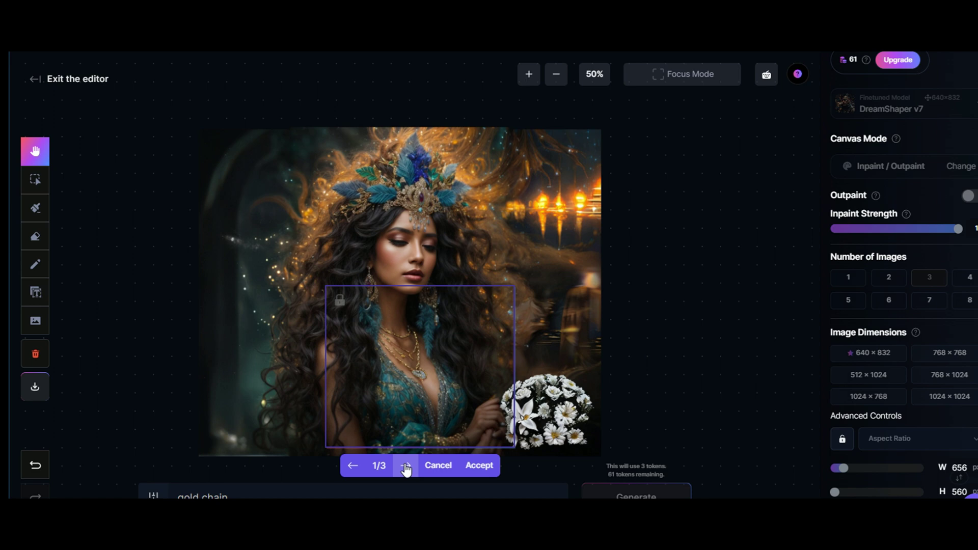
pyautogui.click(406, 466)
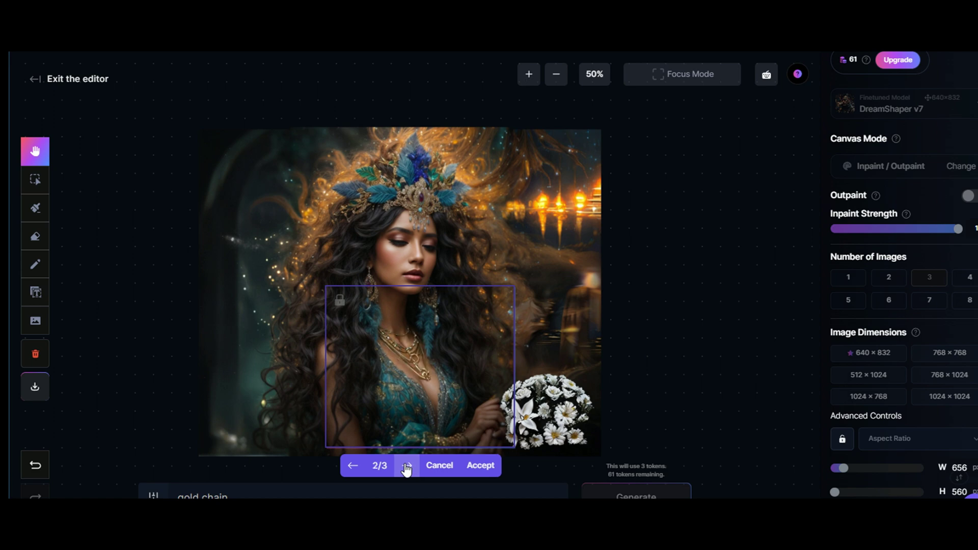
pyautogui.click(406, 466)
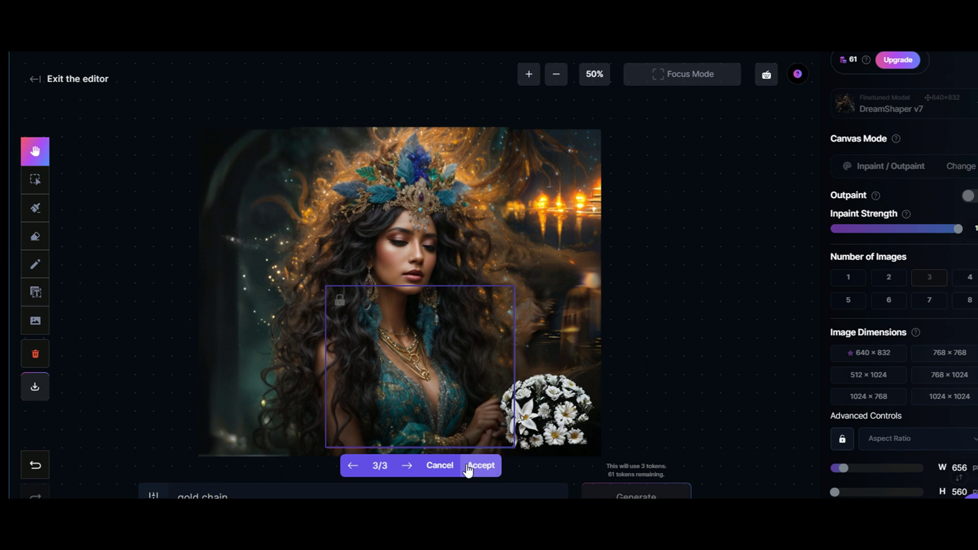
pyautogui.click(441, 466)
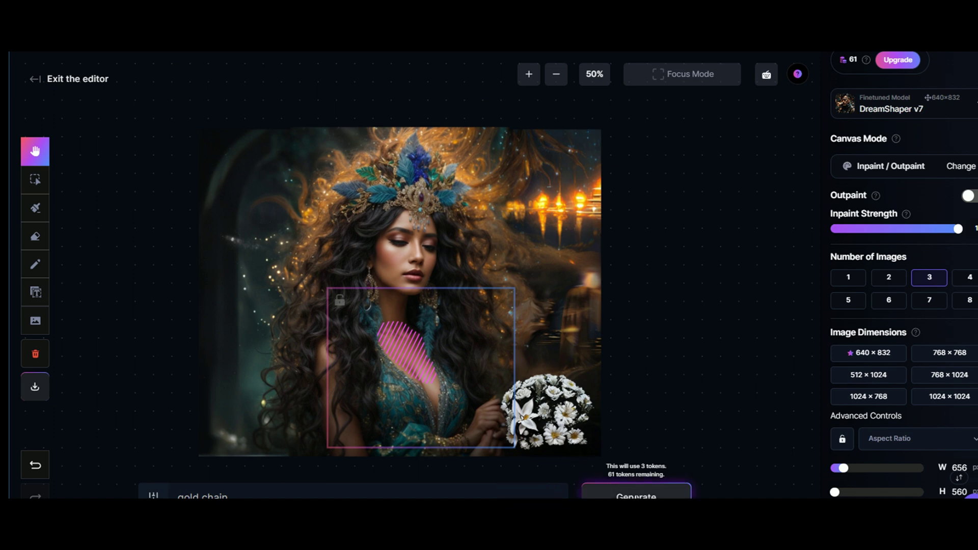
pyautogui.click(637, 493)
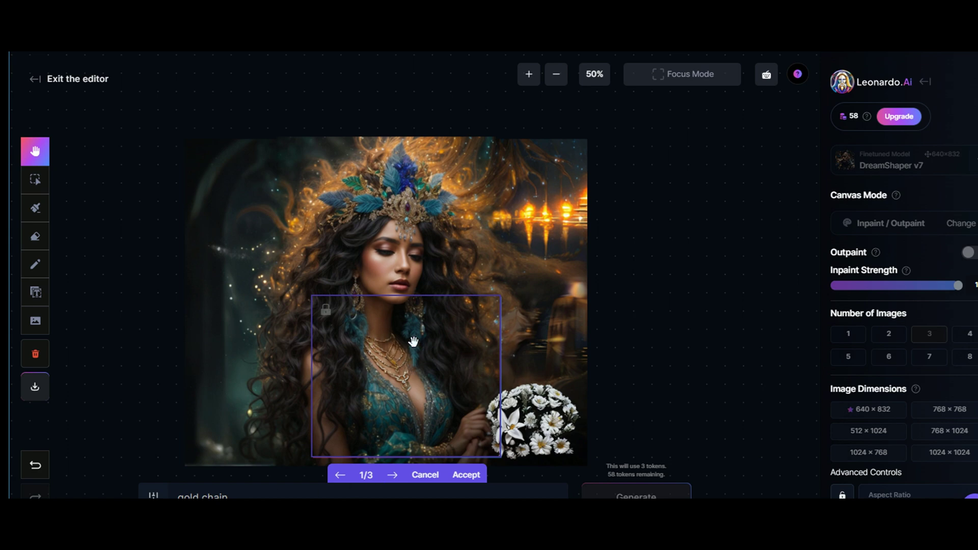
# - Compare the new necklace variants and accept the layered gold necklaces (variation 1/3)
pyautogui.click(393, 475)
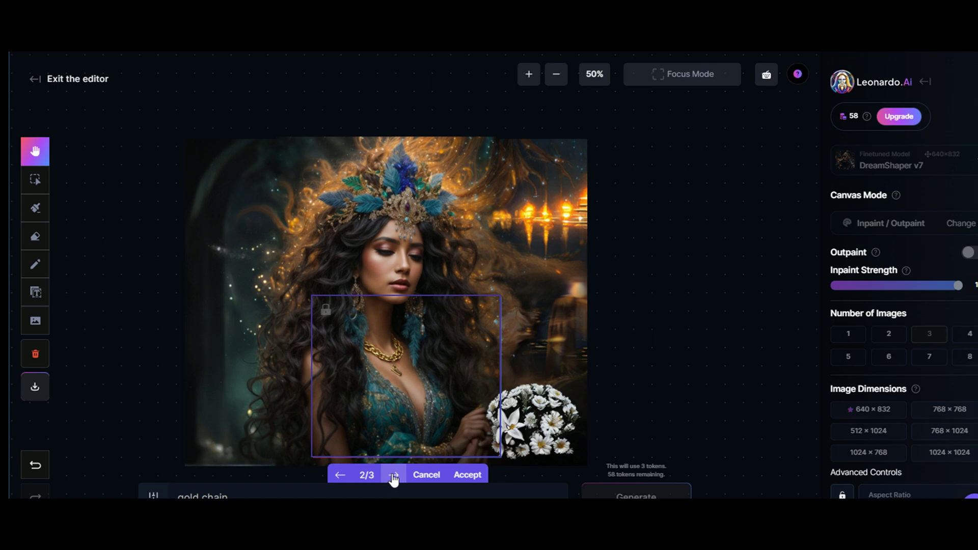
pyautogui.click(394, 476)
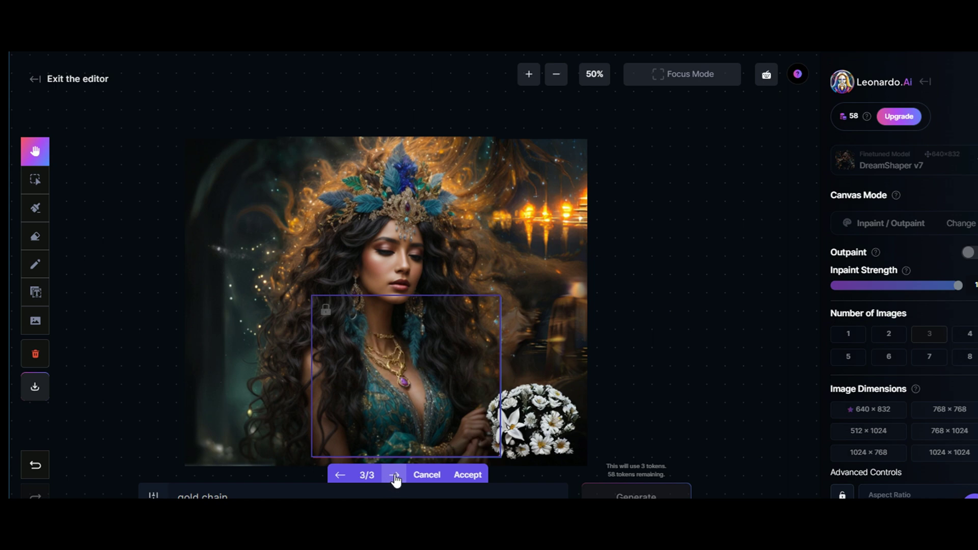
pyautogui.click(340, 475)
pyautogui.click(340, 475)
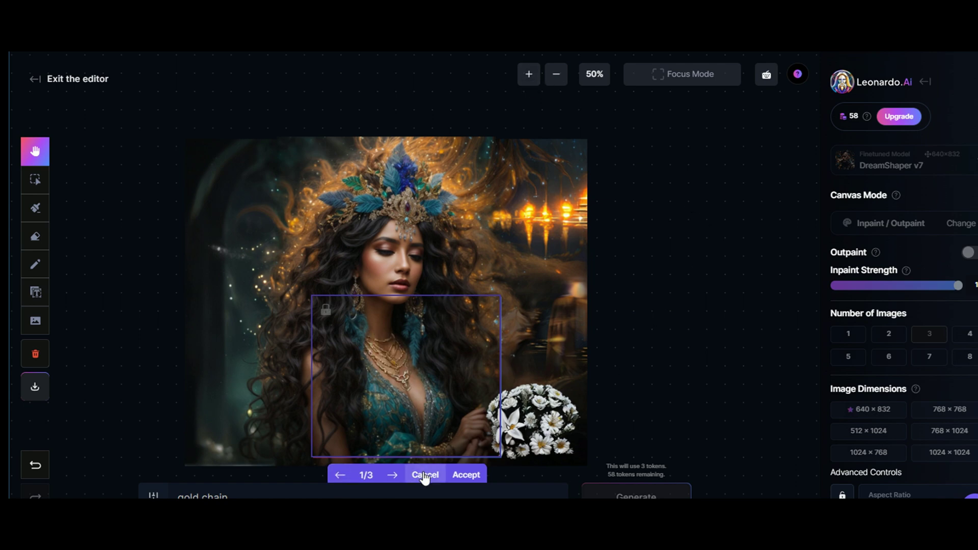
pyautogui.click(464, 474)
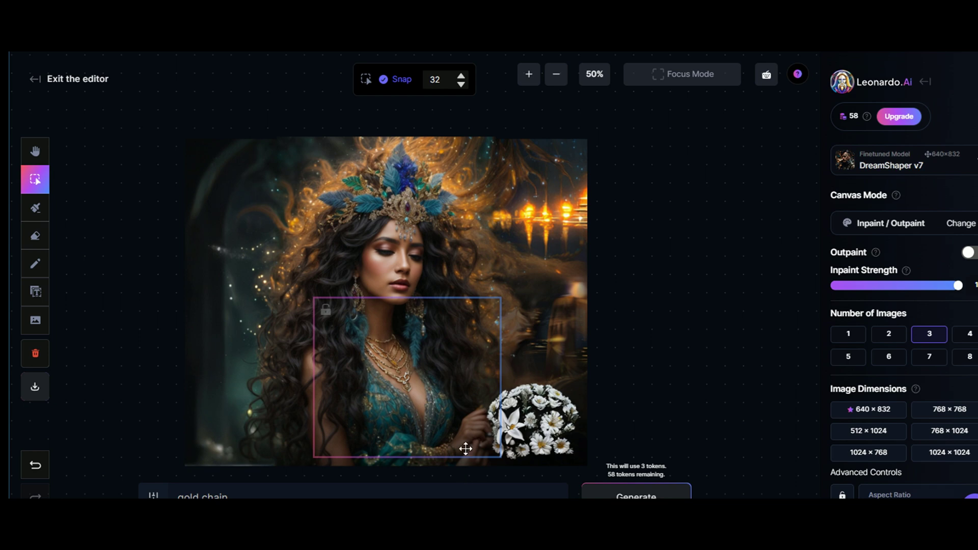
# - Zoom in to inspect the necklaces, zoom back out, and pan the view up and right
pyautogui.click(529, 74)
pyautogui.click(528, 75)
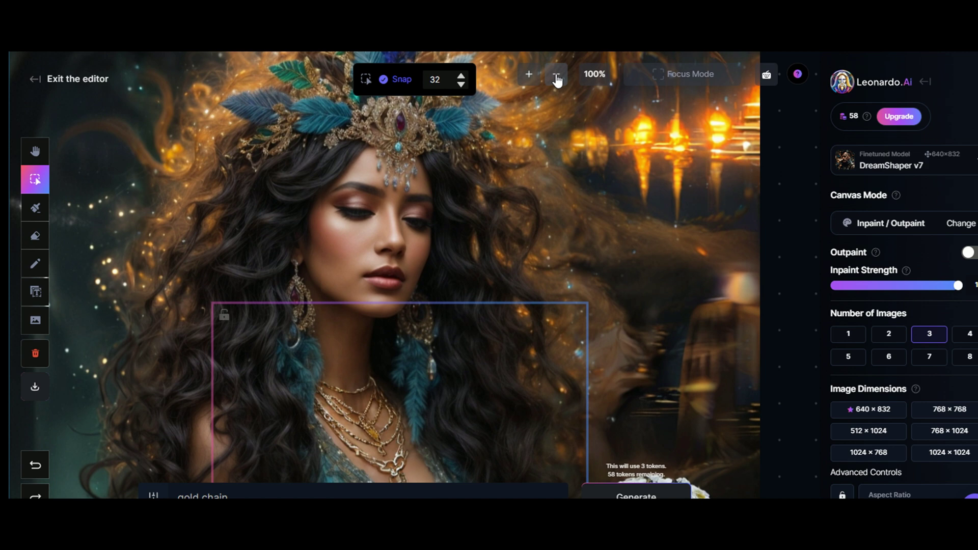
pyautogui.click(557, 77)
pyautogui.click(557, 77)
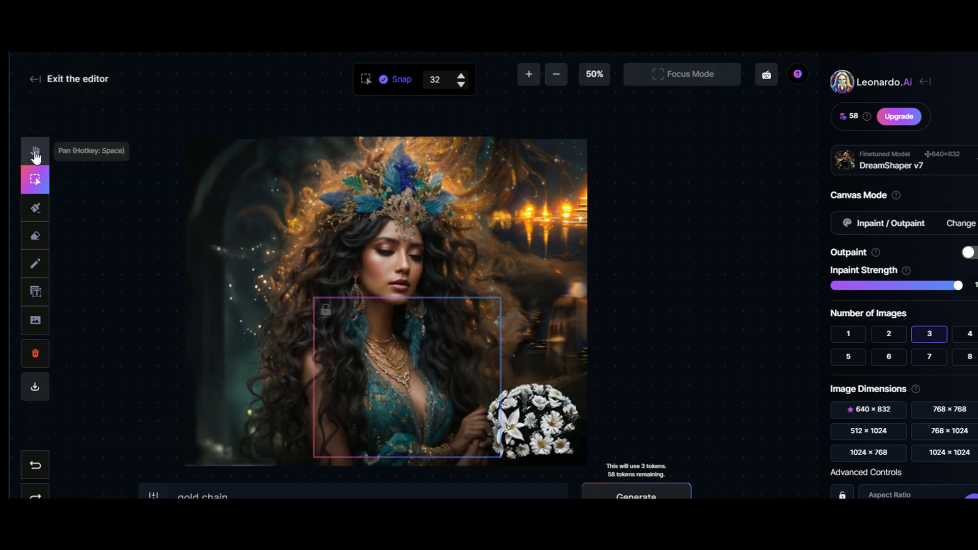
pyautogui.click(36, 156)
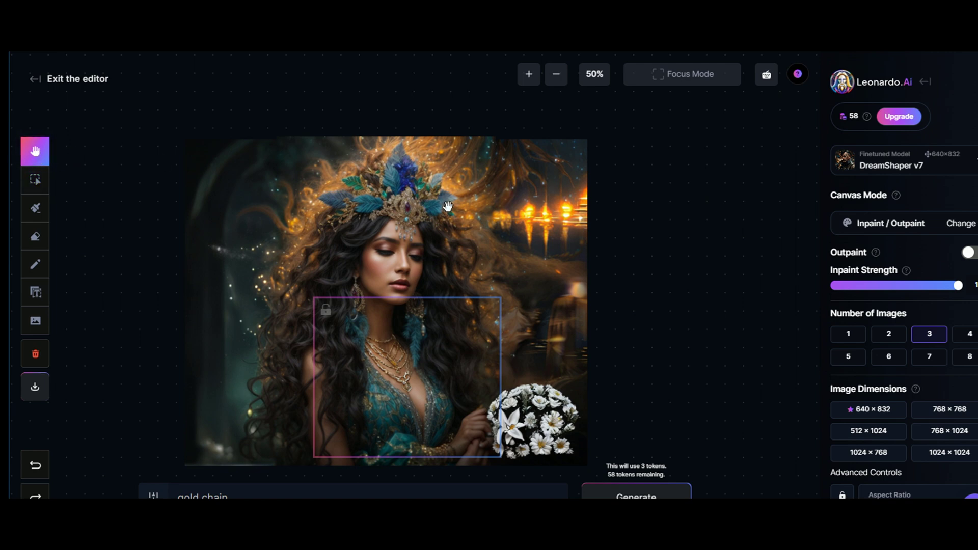
pyautogui.moveTo(451, 207); pyautogui.dragTo(478, 203)
# - Switch to the sketch pencil and enlarge the brush size to 60
pyautogui.press('b')
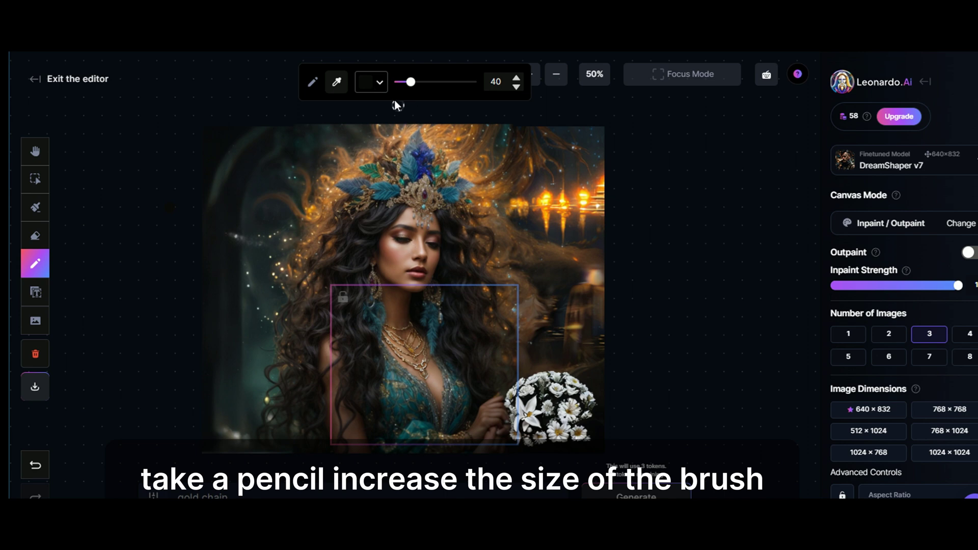
pyautogui.moveTo(411, 83); pyautogui.dragTo(412, 82)
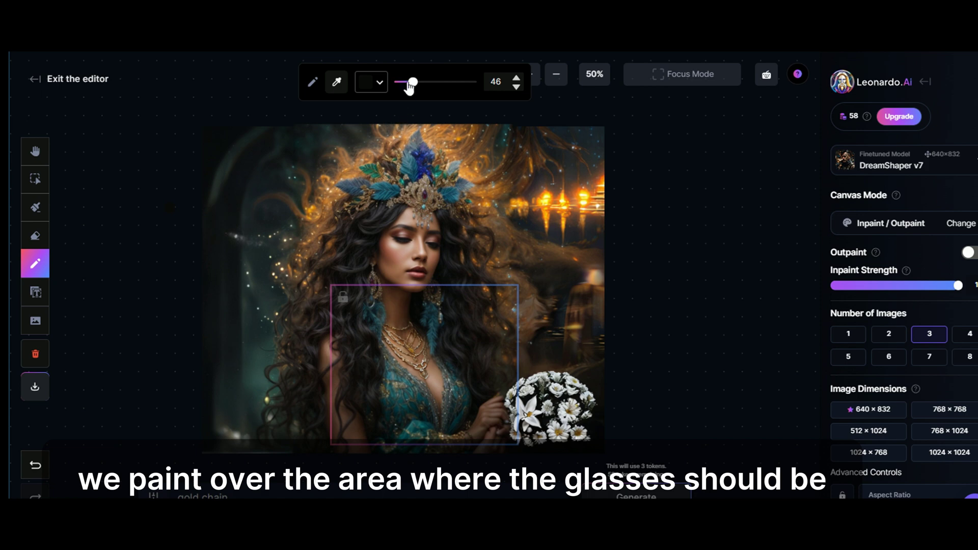
pyautogui.moveTo(413, 83); pyautogui.dragTo(419, 82)
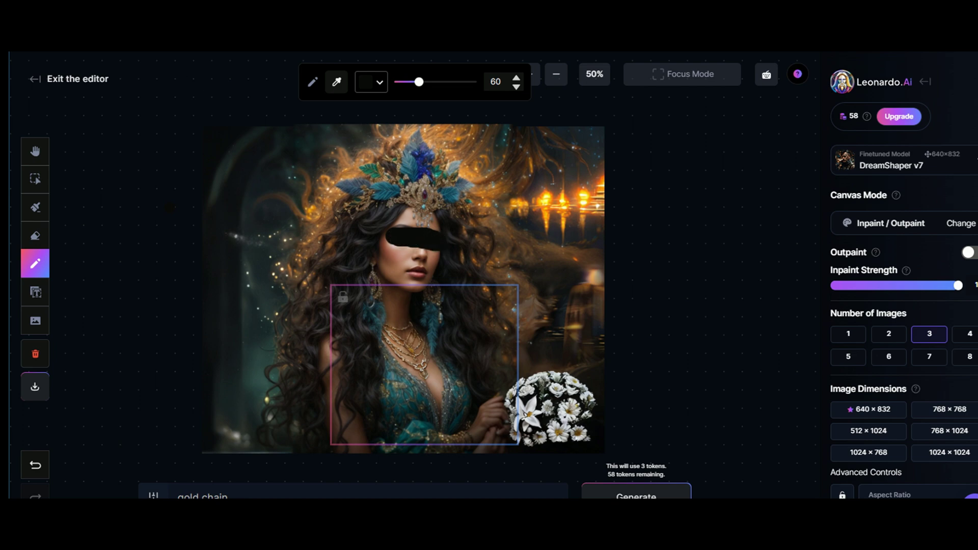
# - Replace the prompt with 'glasses' and set Number of Images to 2
pyautogui.tripleClick(202, 497)
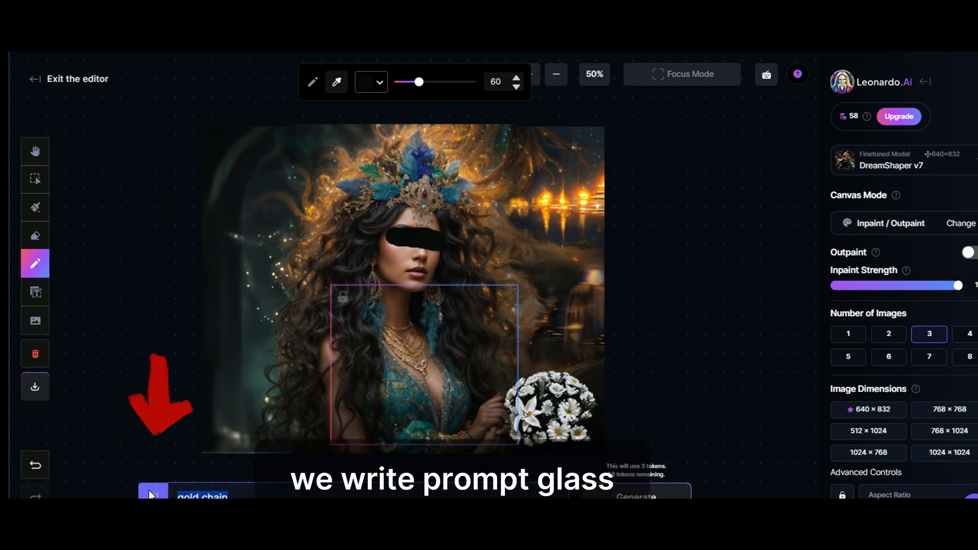
pyautogui.write('glasses')
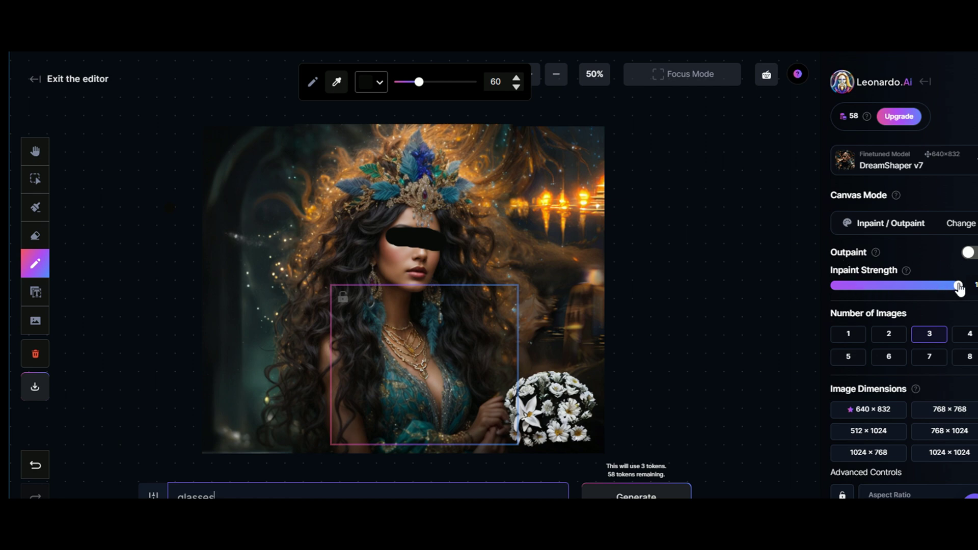
pyautogui.click(889, 337)
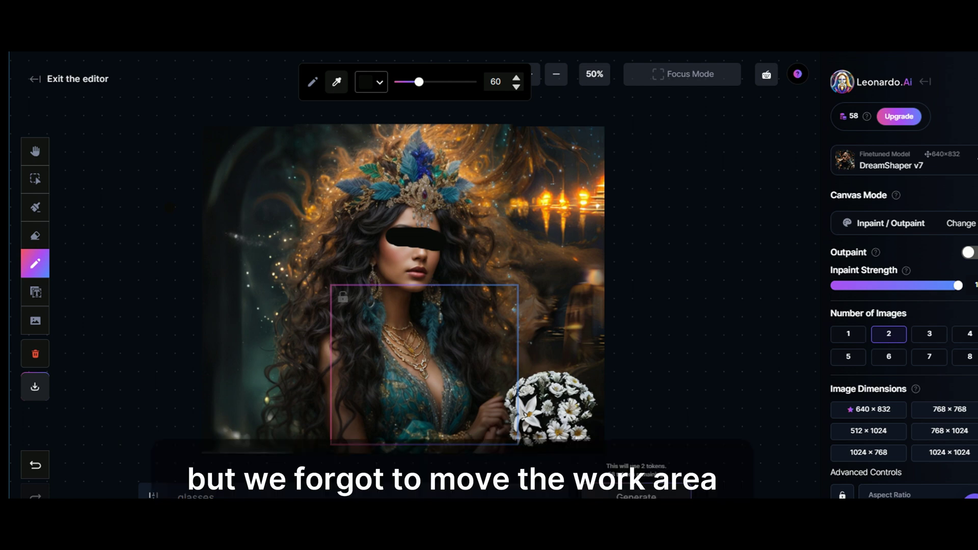
# - Move the generation frame up over the woman's face and keep inpaint strength at maximum
pyautogui.click(643, 494)
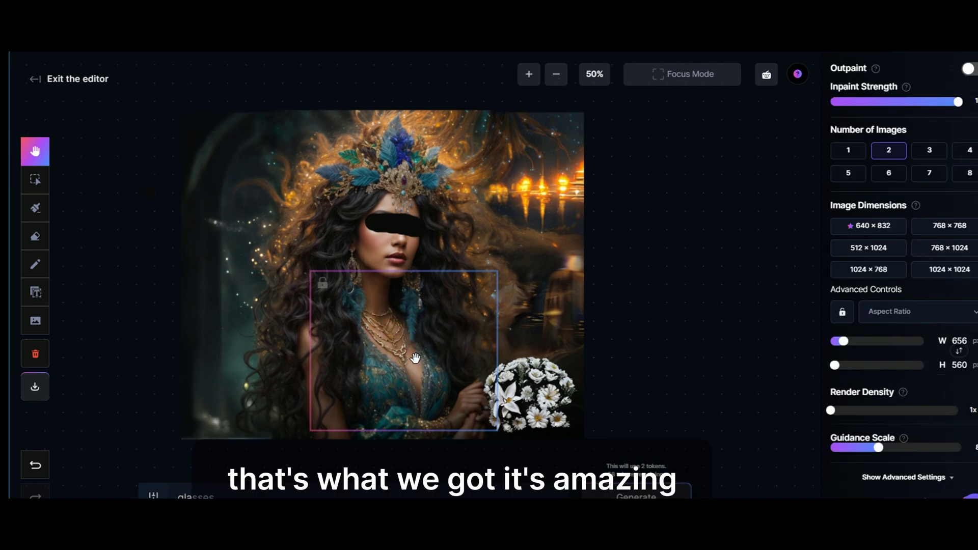
pyautogui.click(36, 182)
pyautogui.moveTo(396, 337); pyautogui.dragTo(400, 246)
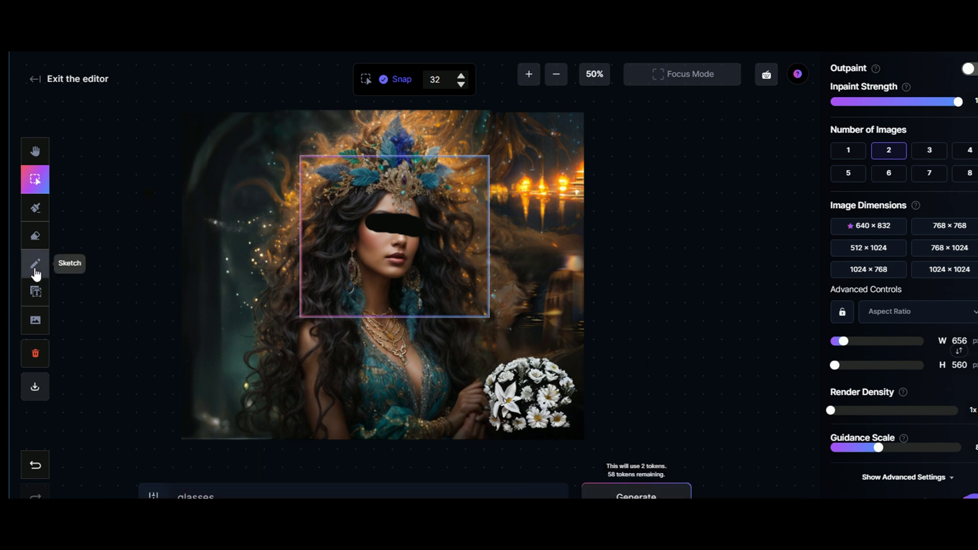
pyautogui.click(34, 468)
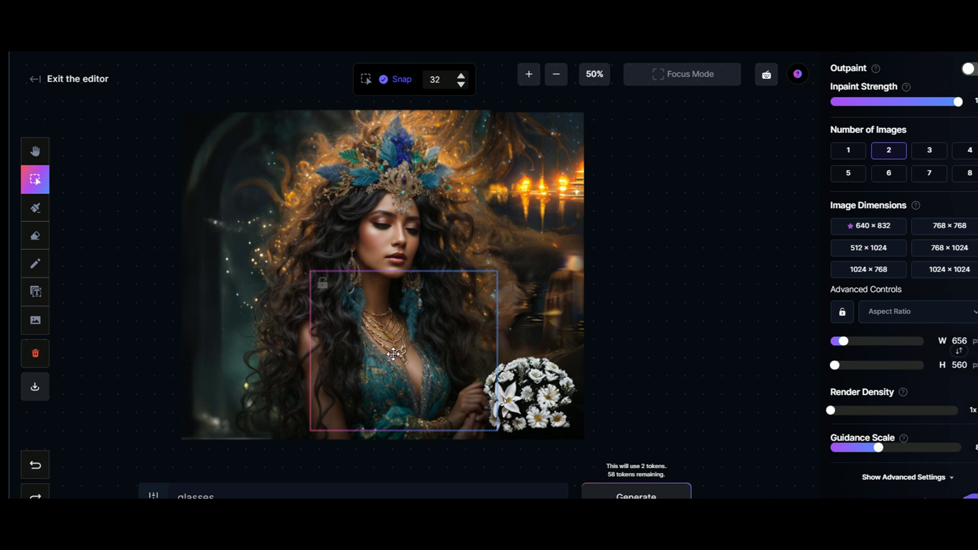
pyautogui.moveTo(407, 355); pyautogui.dragTo(405, 286)
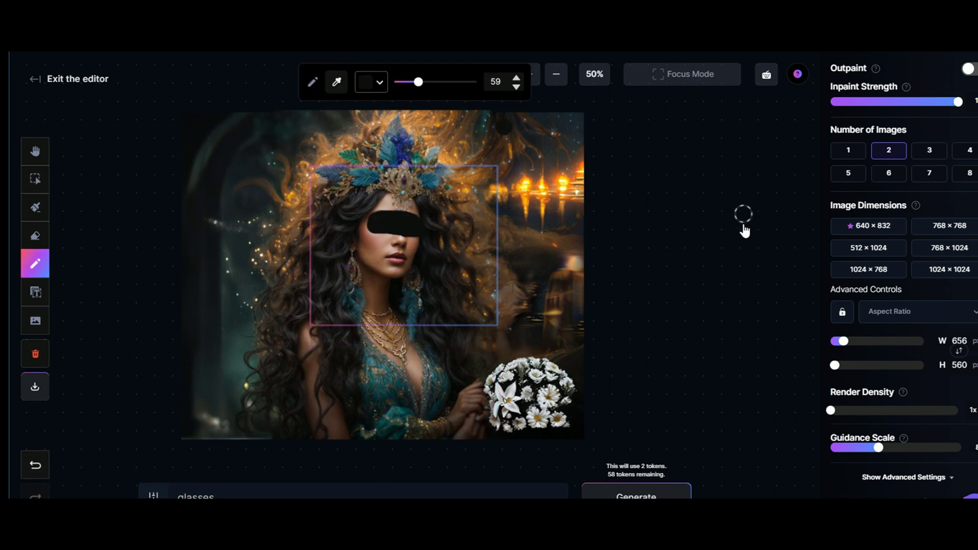
pyautogui.scroll(3, 916, 220)
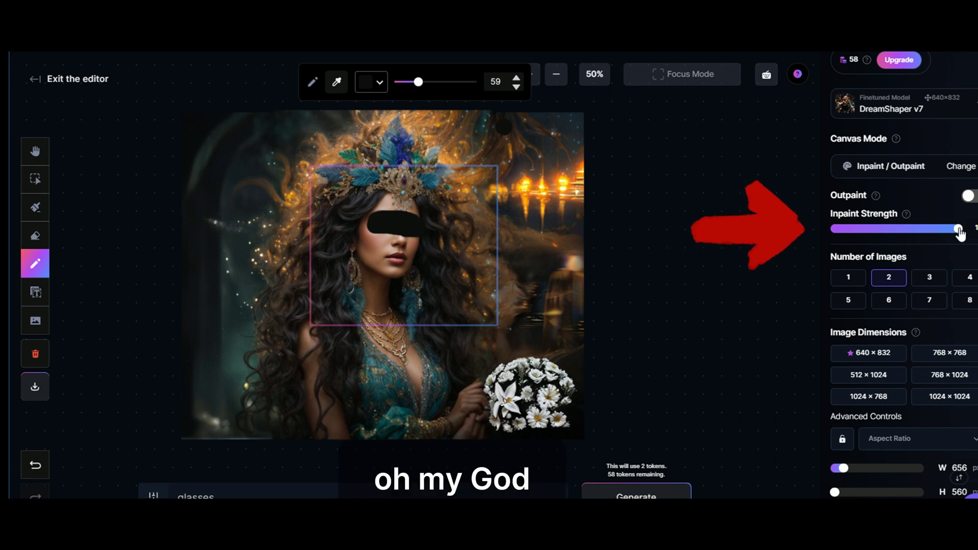
pyautogui.moveTo(960, 231)
pyautogui.mouseDown()
pyautogui.moveTo(934, 231)
pyautogui.moveTo(964, 234)
pyautogui.mouseUp()
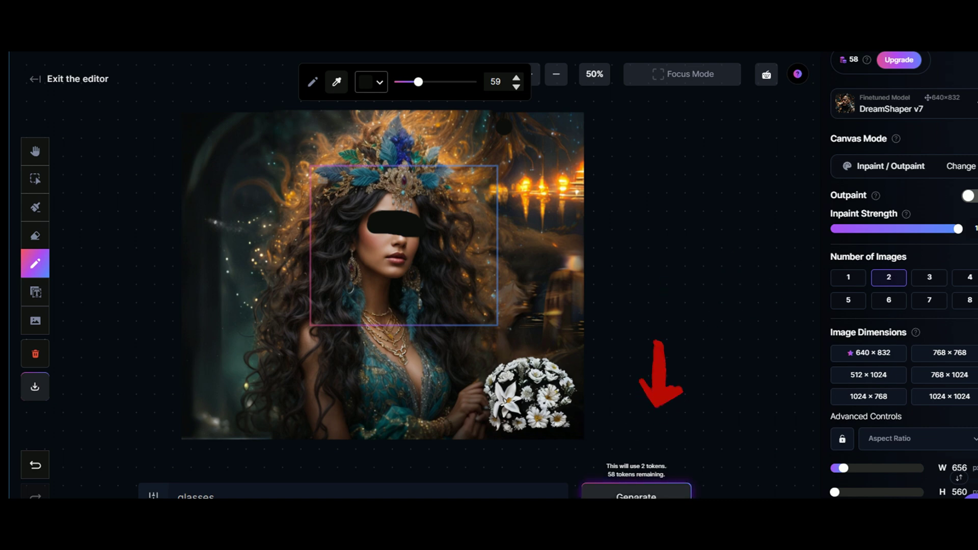
# - Generate the 'glasses' inpaint, compare both variants, and accept the first thin-rimmed eyeglasses
pyautogui.click(637, 496)
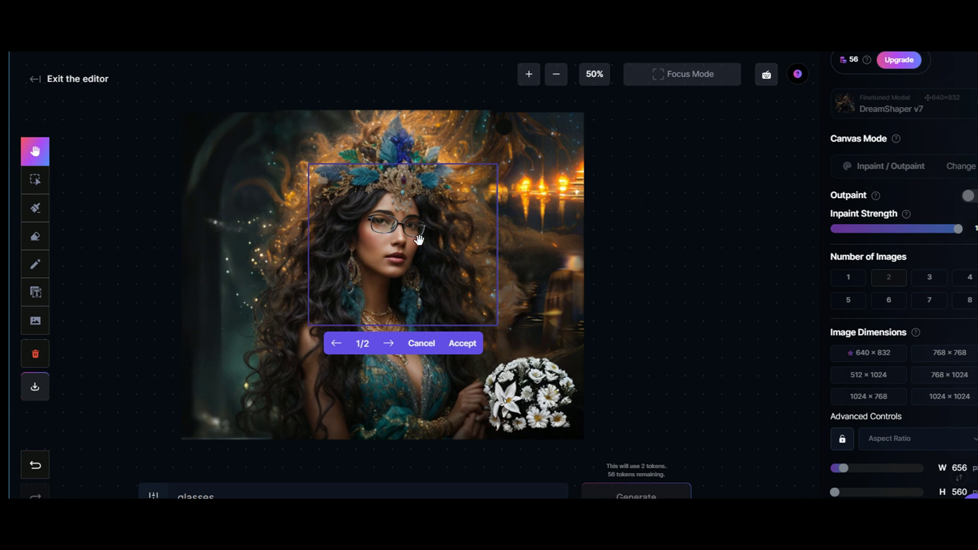
pyautogui.click(390, 344)
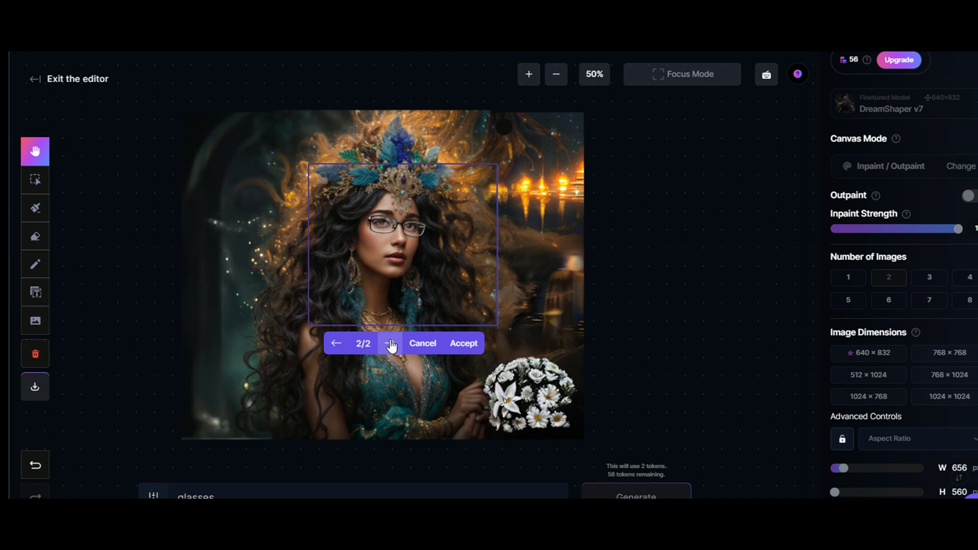
pyautogui.click(337, 344)
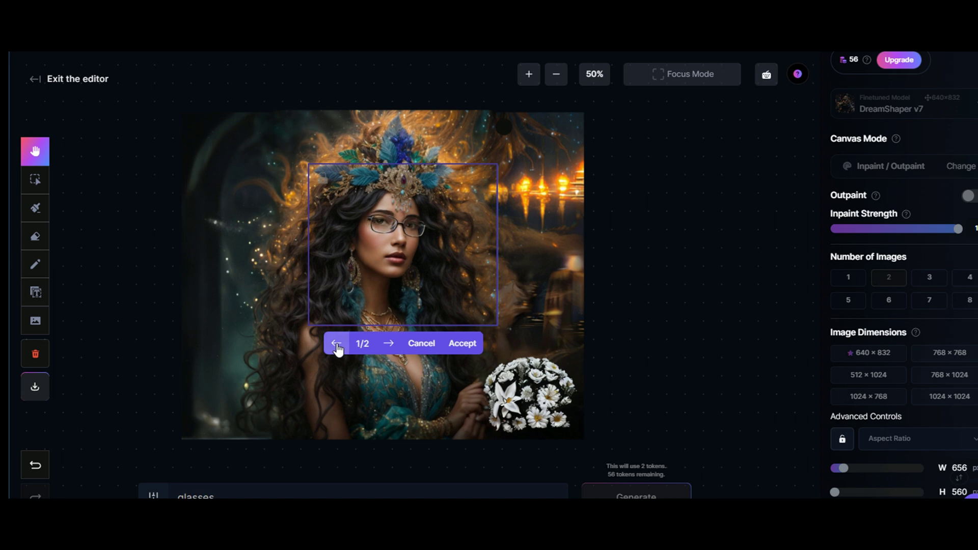
pyautogui.click(462, 345)
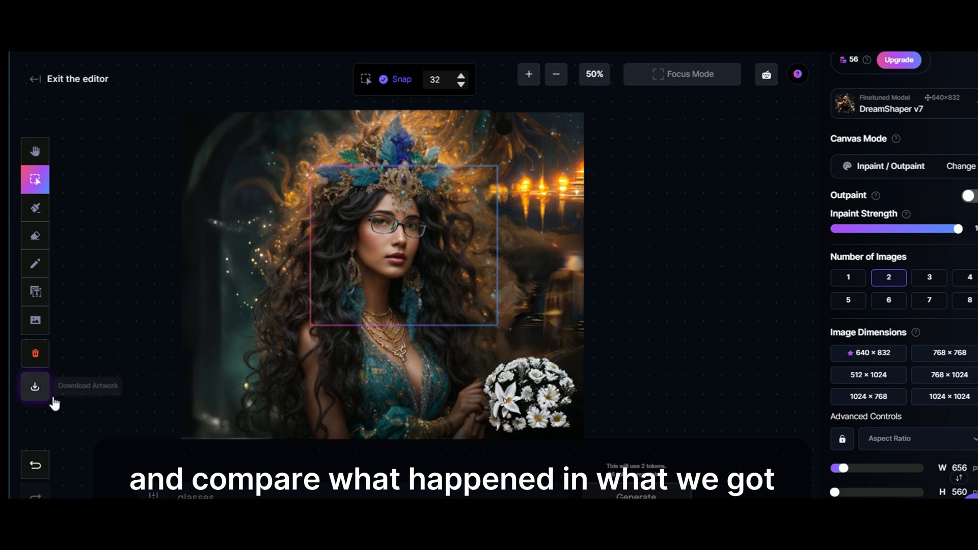
# - Select the Hand tool to begin clearing the canvas
pyautogui.click(36, 149)
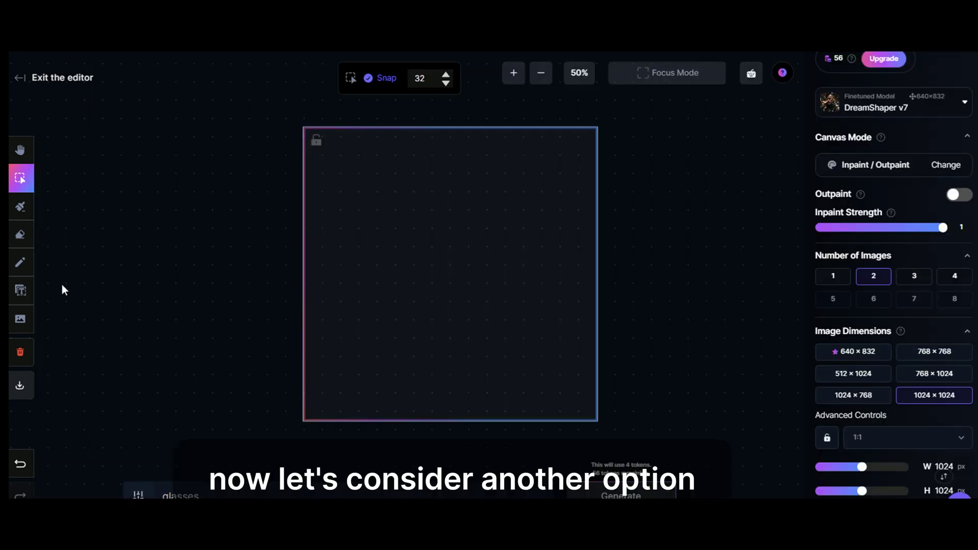
# - Set the sketch brush to bright green (#5CCD1B) and draw the frog's body outline and eyes
pyautogui.click(20, 264)
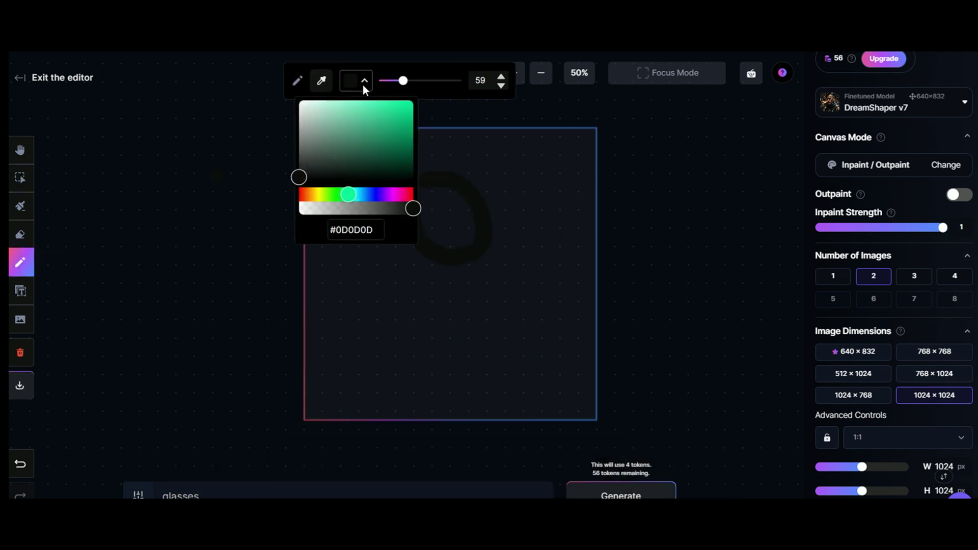
pyautogui.moveTo(350, 196); pyautogui.dragTo(332, 198)
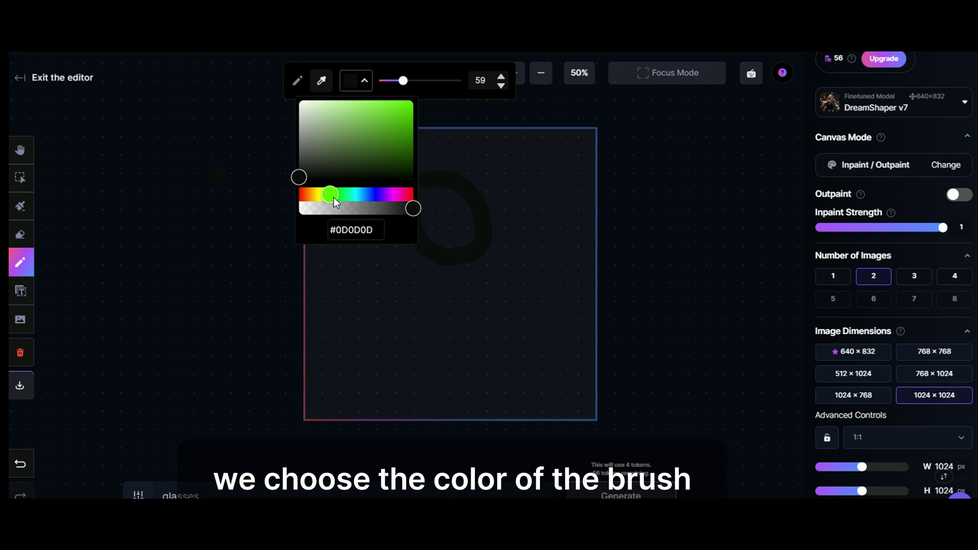
pyautogui.moveTo(402, 108); pyautogui.dragTo(399, 117)
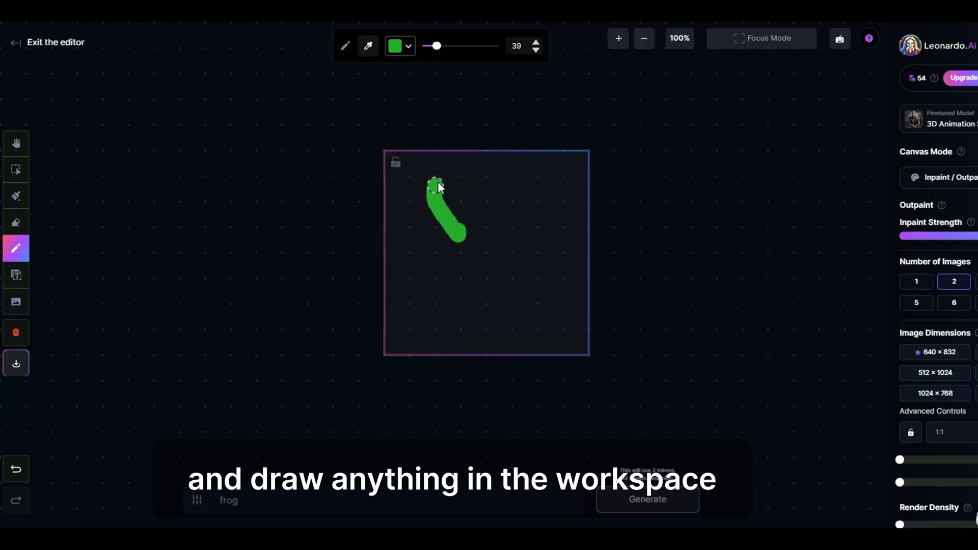
pyautogui.moveTo(438, 184)
pyautogui.mouseDown()
pyautogui.moveTo(481, 179)
pyautogui.moveTo(506, 214)
pyautogui.mouseUp()
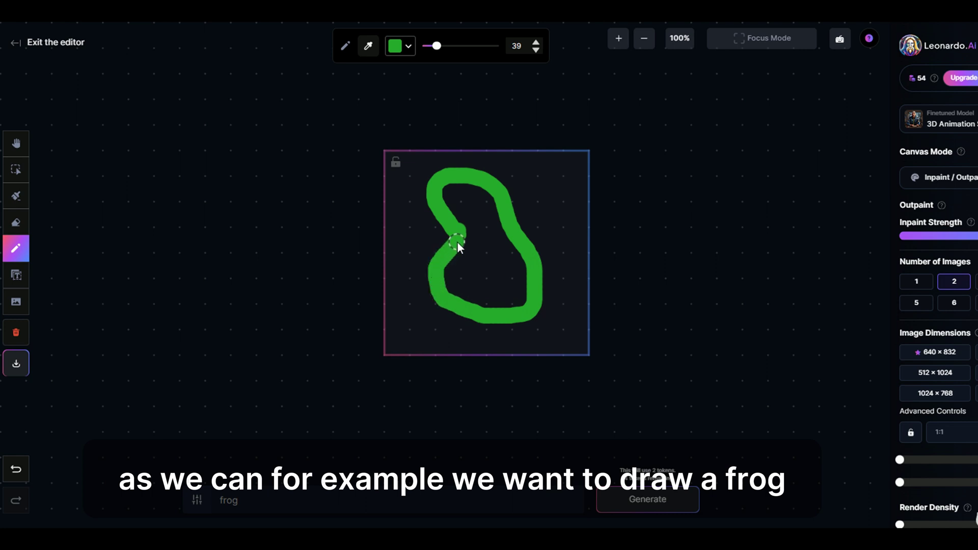
pyautogui.click(479, 210)
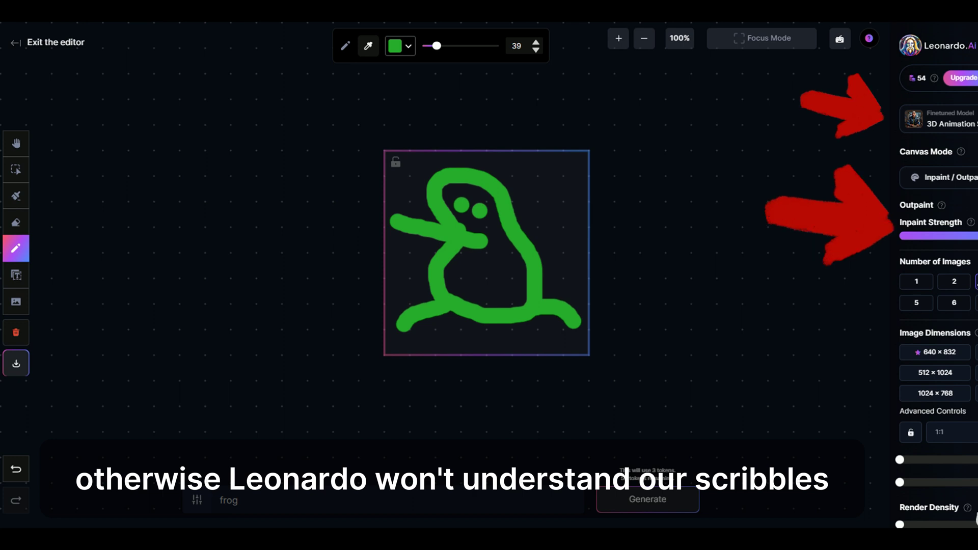
# - Request 3 images, switch aspect ratio to 1:2 and back to 1:1, then generate from the frog sketch
pyautogui.click(977, 281)
pyautogui.scroll(-2, 977, 517)
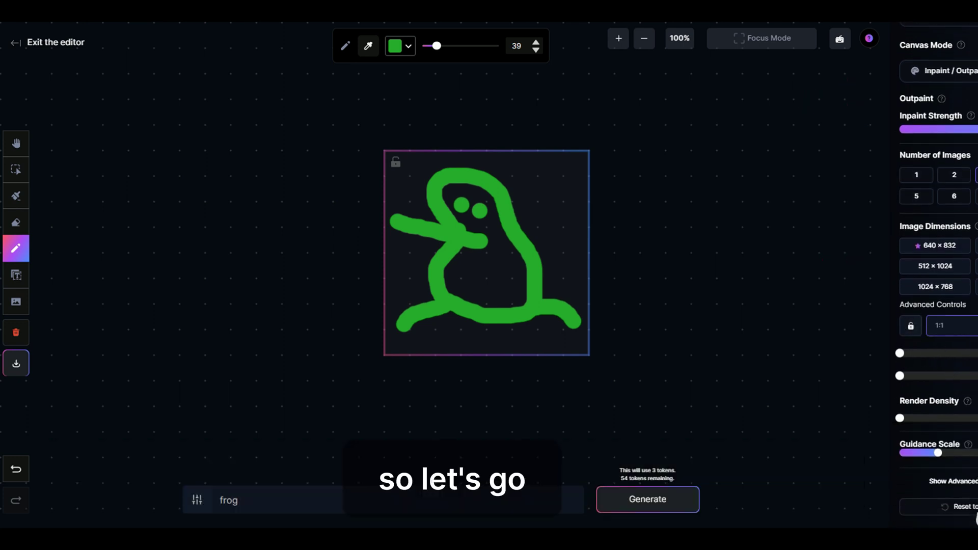
pyautogui.click(949, 326)
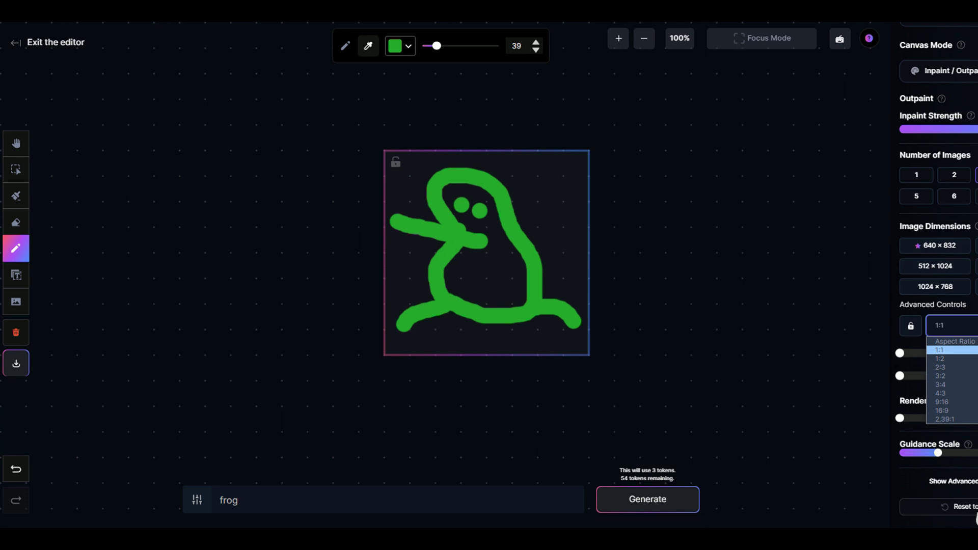
pyautogui.click(961, 358)
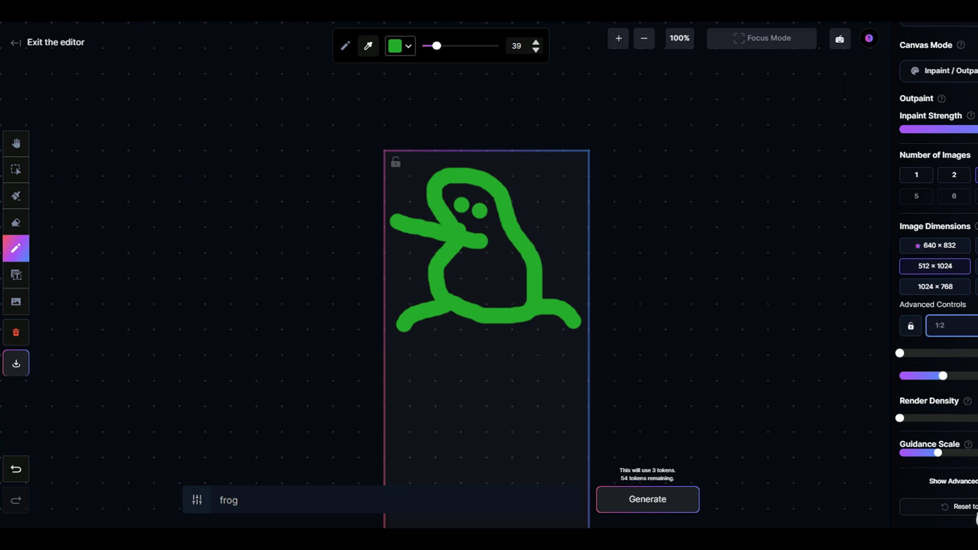
pyautogui.click(951, 326)
pyautogui.click(958, 340)
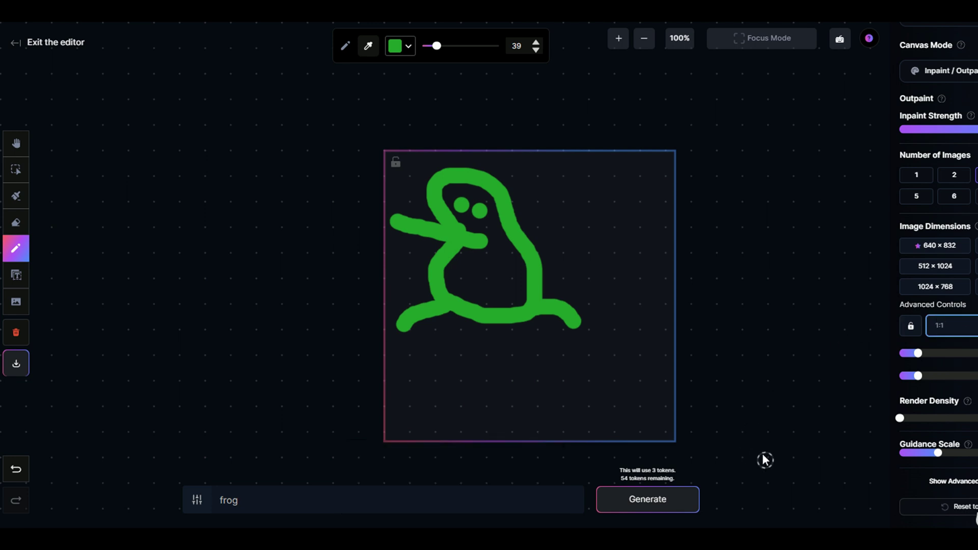
pyautogui.click(650, 499)
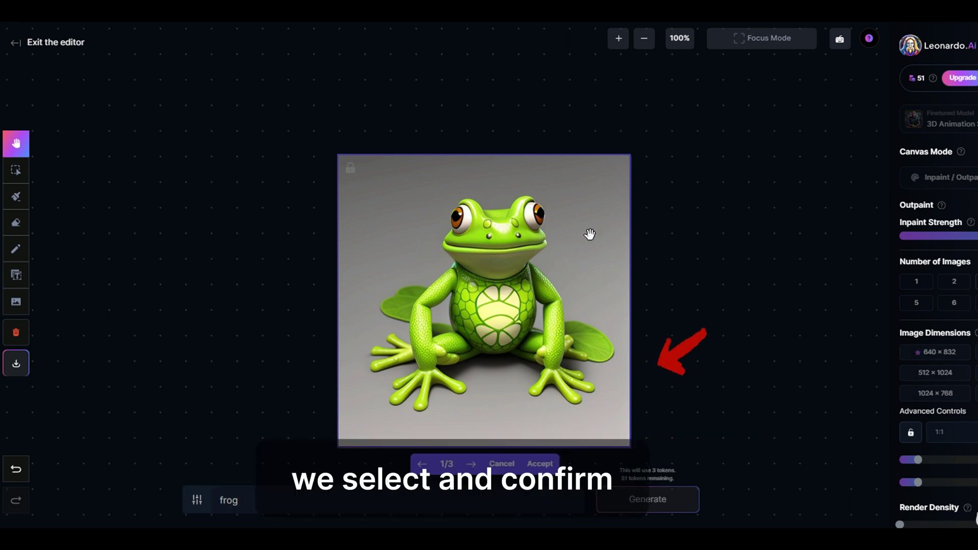
# - Preview frog variants 2/3 and 3/3, then accept the third smiling cartoon frog
pyautogui.click(475, 465)
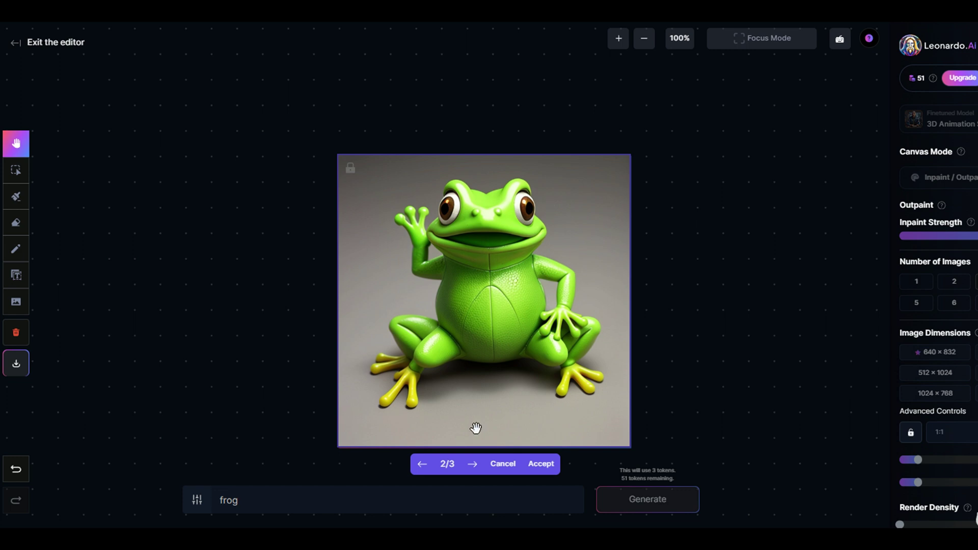
pyautogui.click(474, 464)
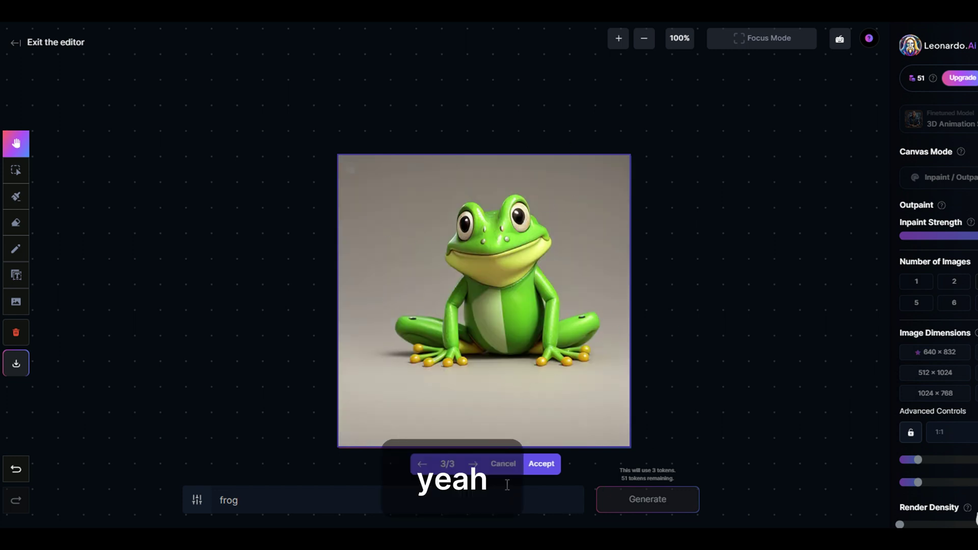
pyautogui.click(543, 465)
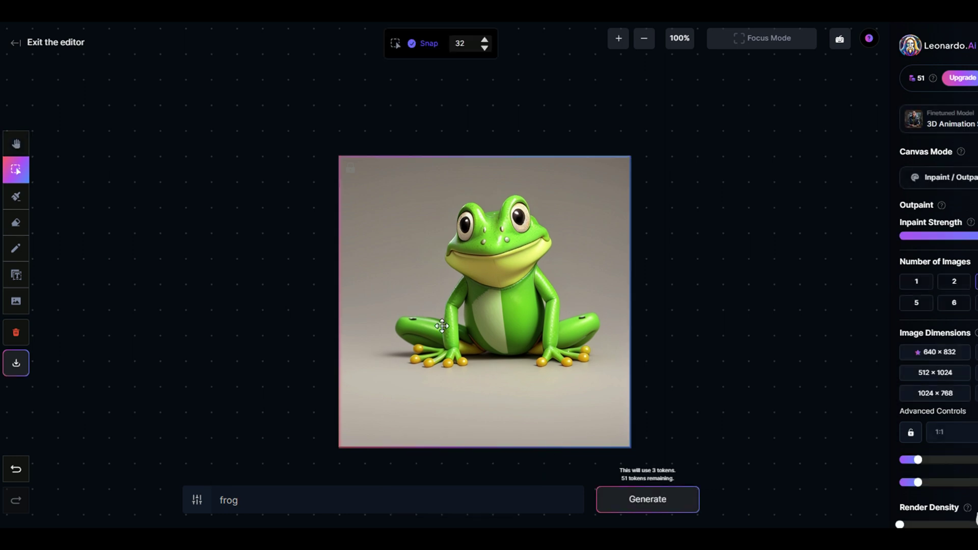